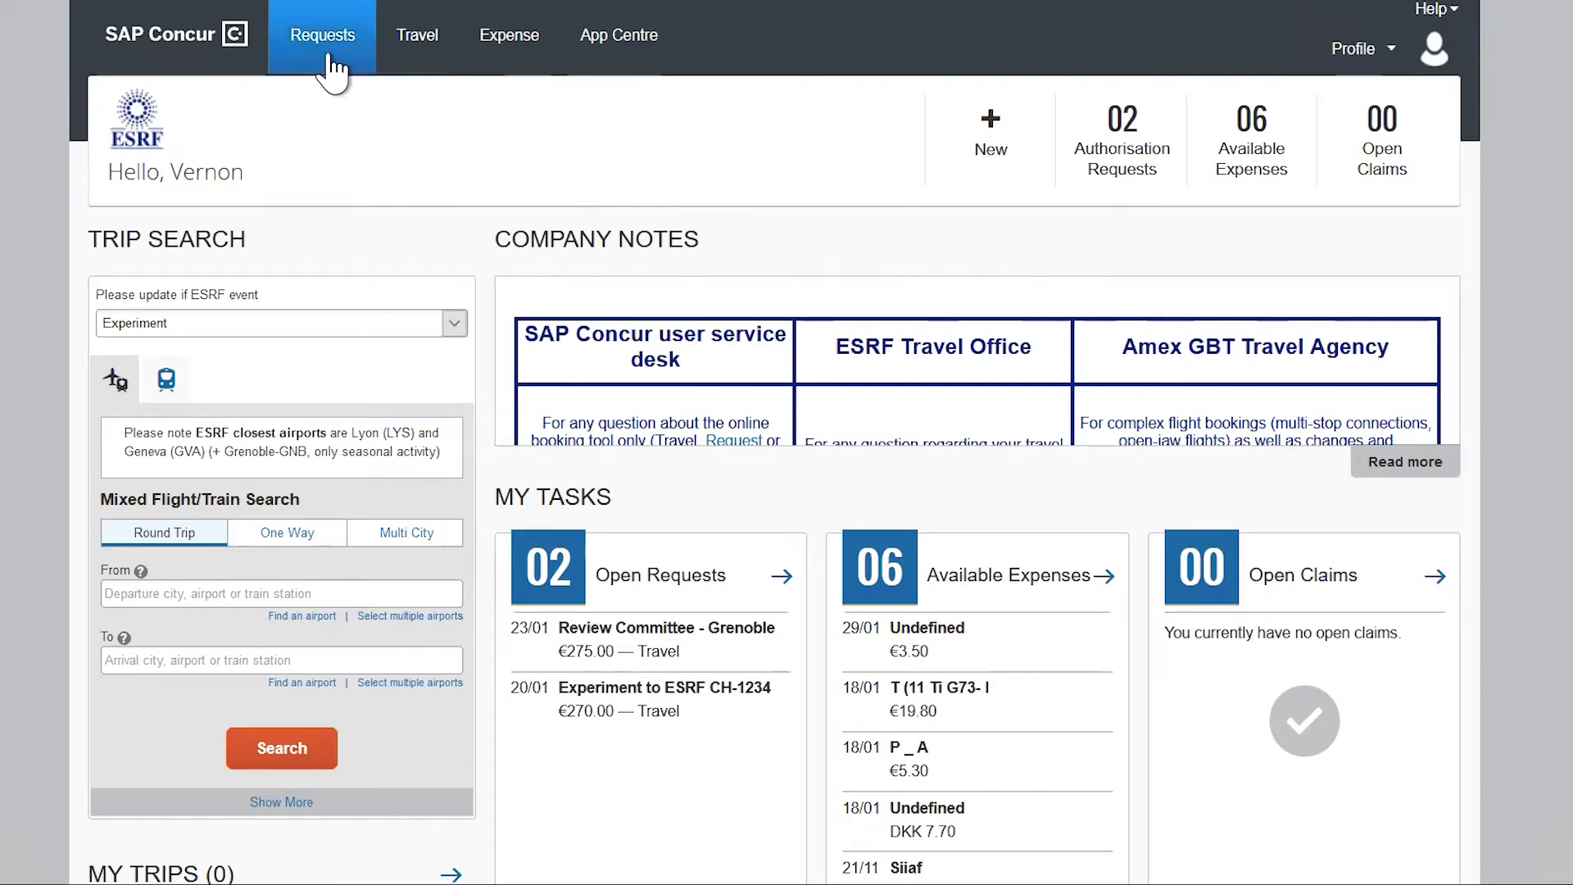
Step: Open the approved 'Experiment to ESRF CH-1234' request from the Requests list
{"action": "left_click", "coordinate": [330, 63]}
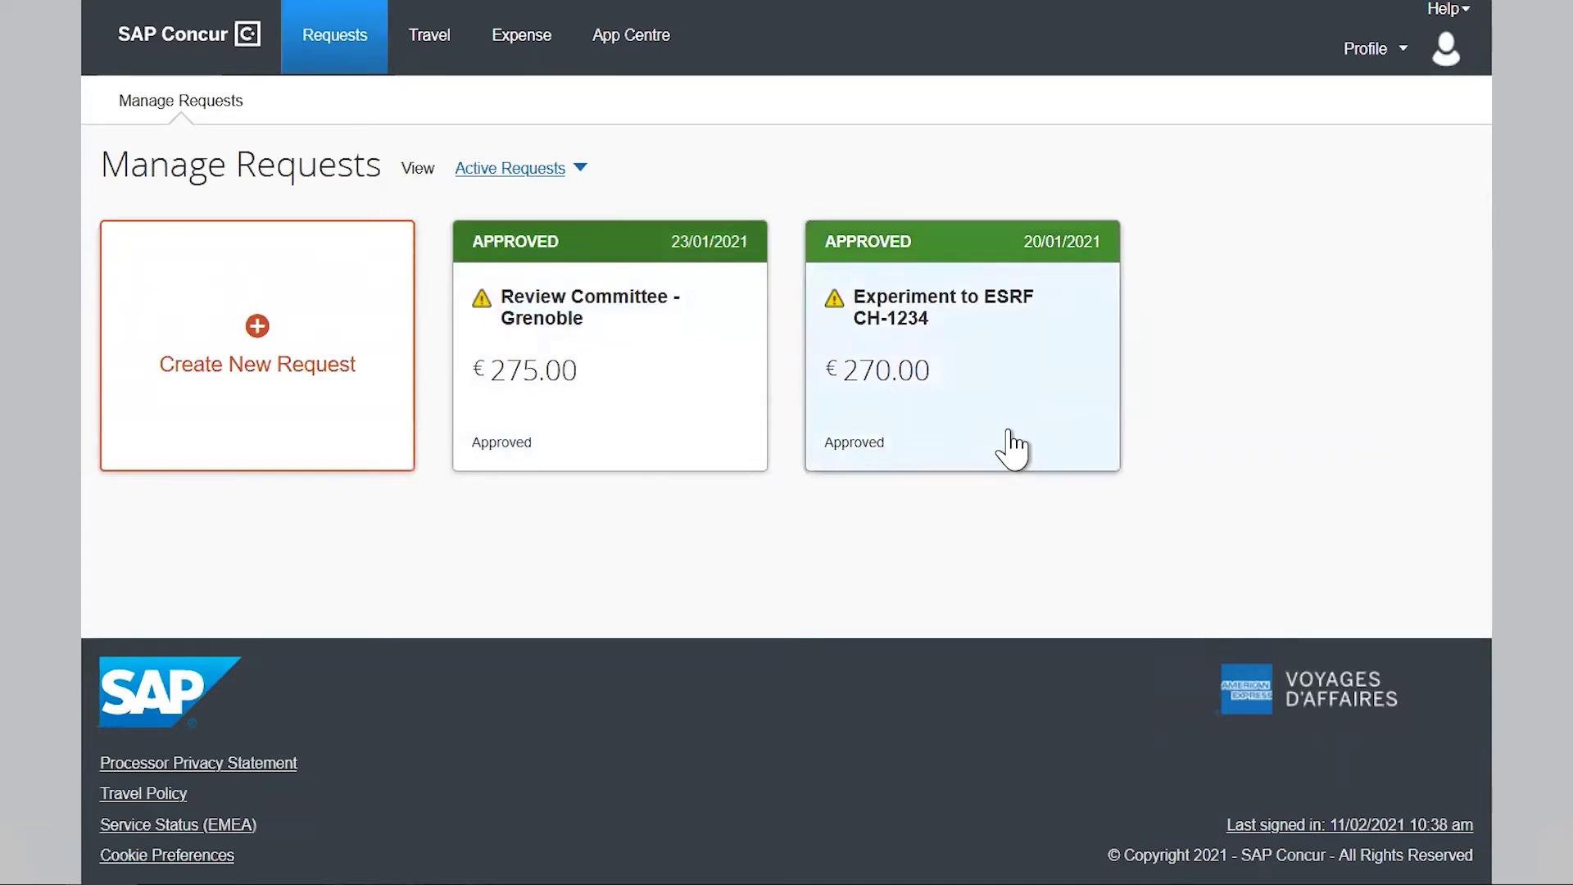
{"action": "left_click", "coordinate": [1013, 447]}
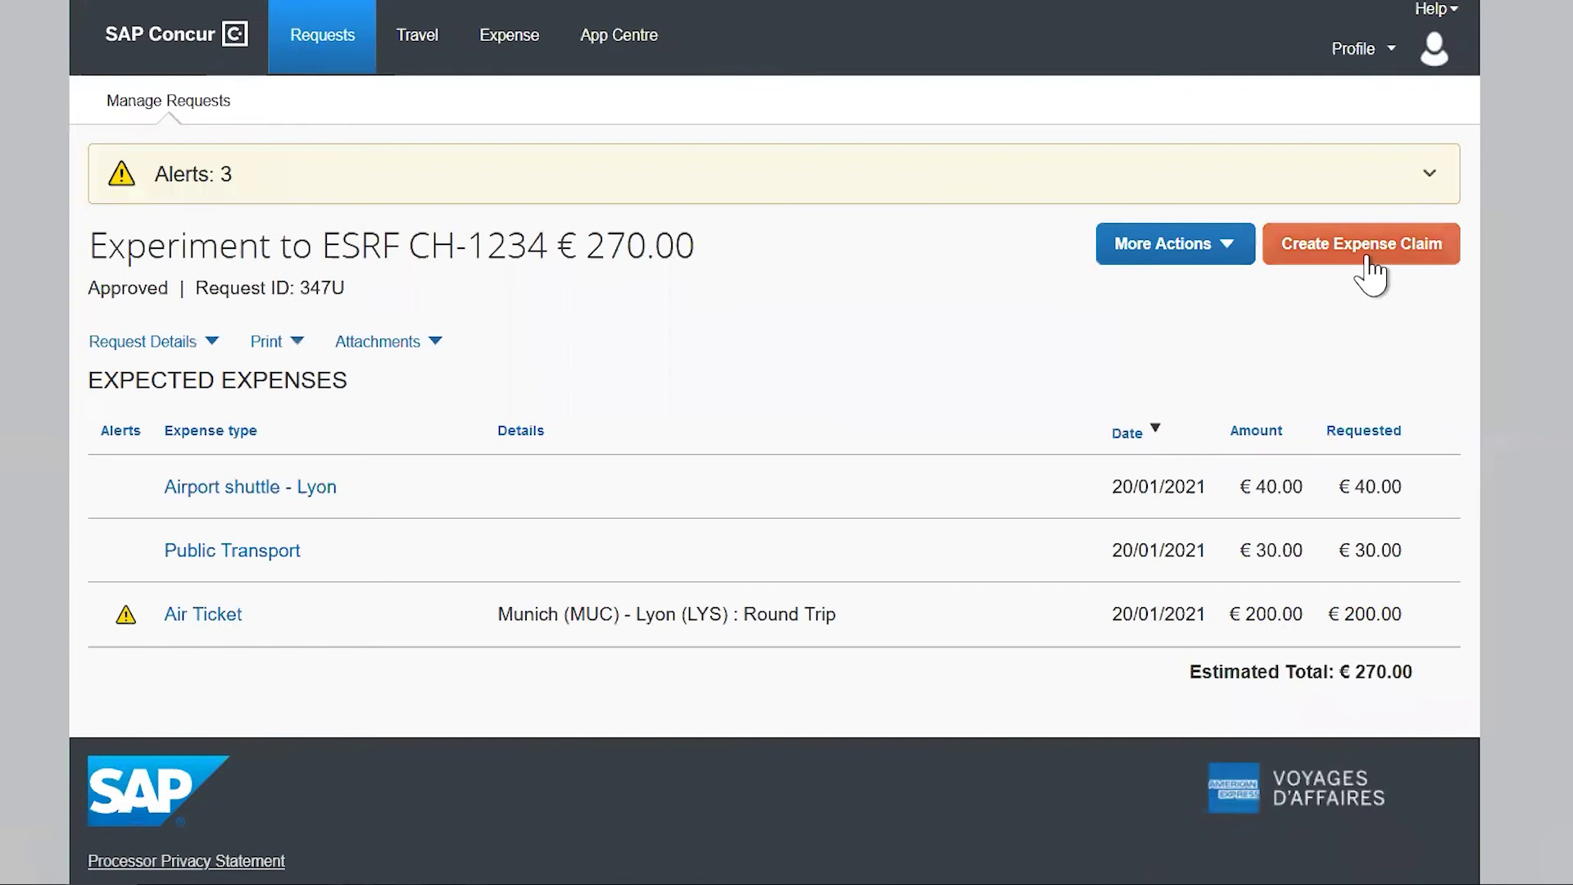
Step: Create an expense claim from the 'Experiment to ESRF CH-1234' request
{"action": "left_click", "coordinate": [1366, 259]}
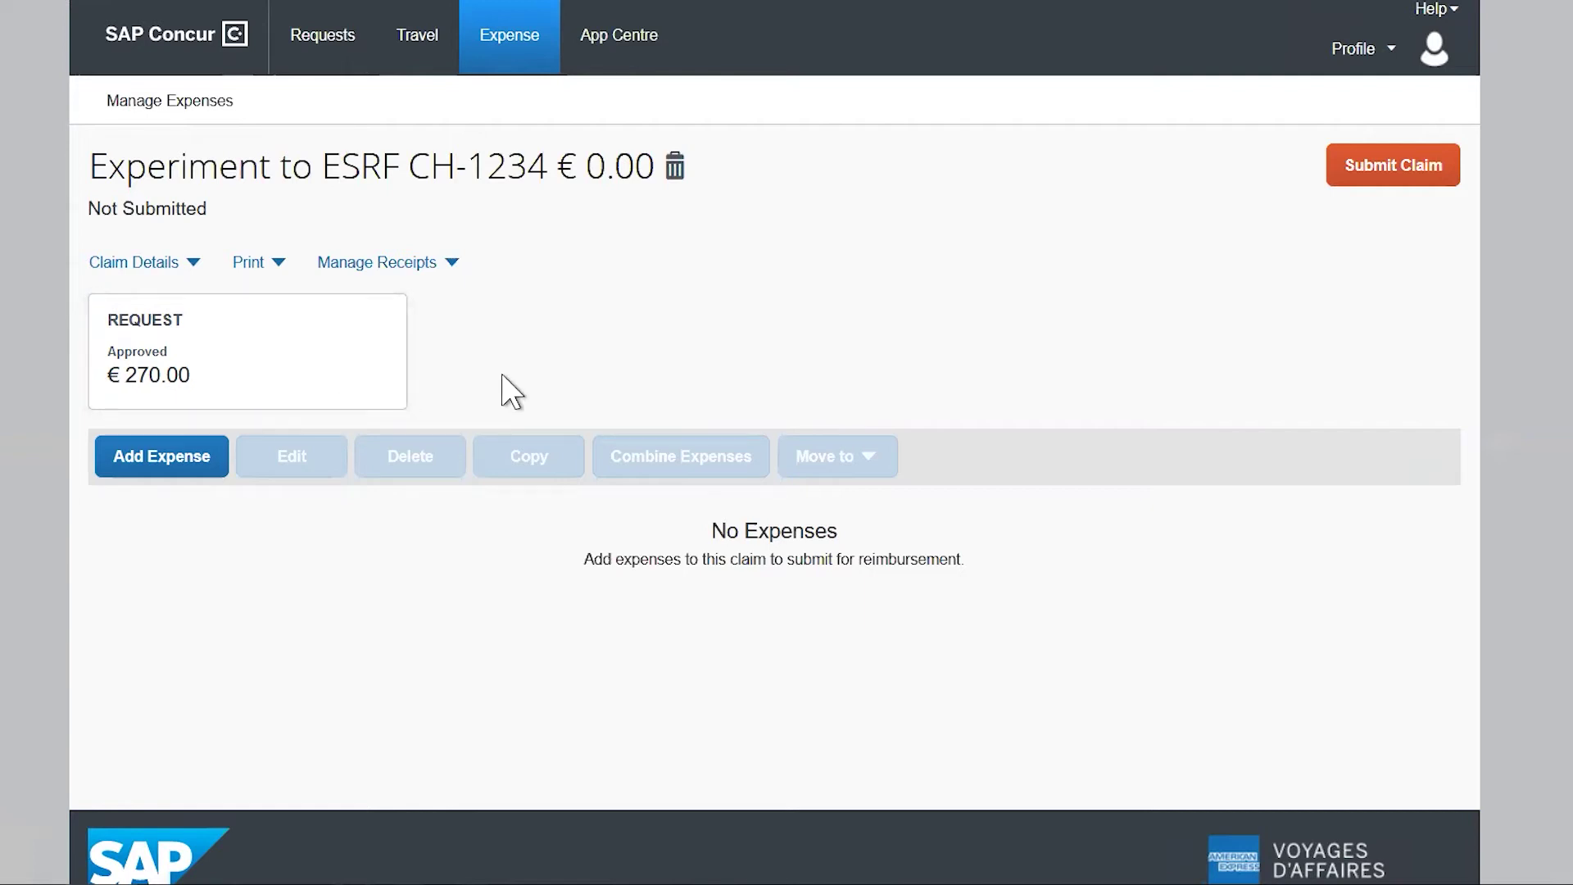
Step: Select the 29/01/2021 €3.50 expense among the available expenses to import
{"action": "left_click", "coordinate": [196, 475]}
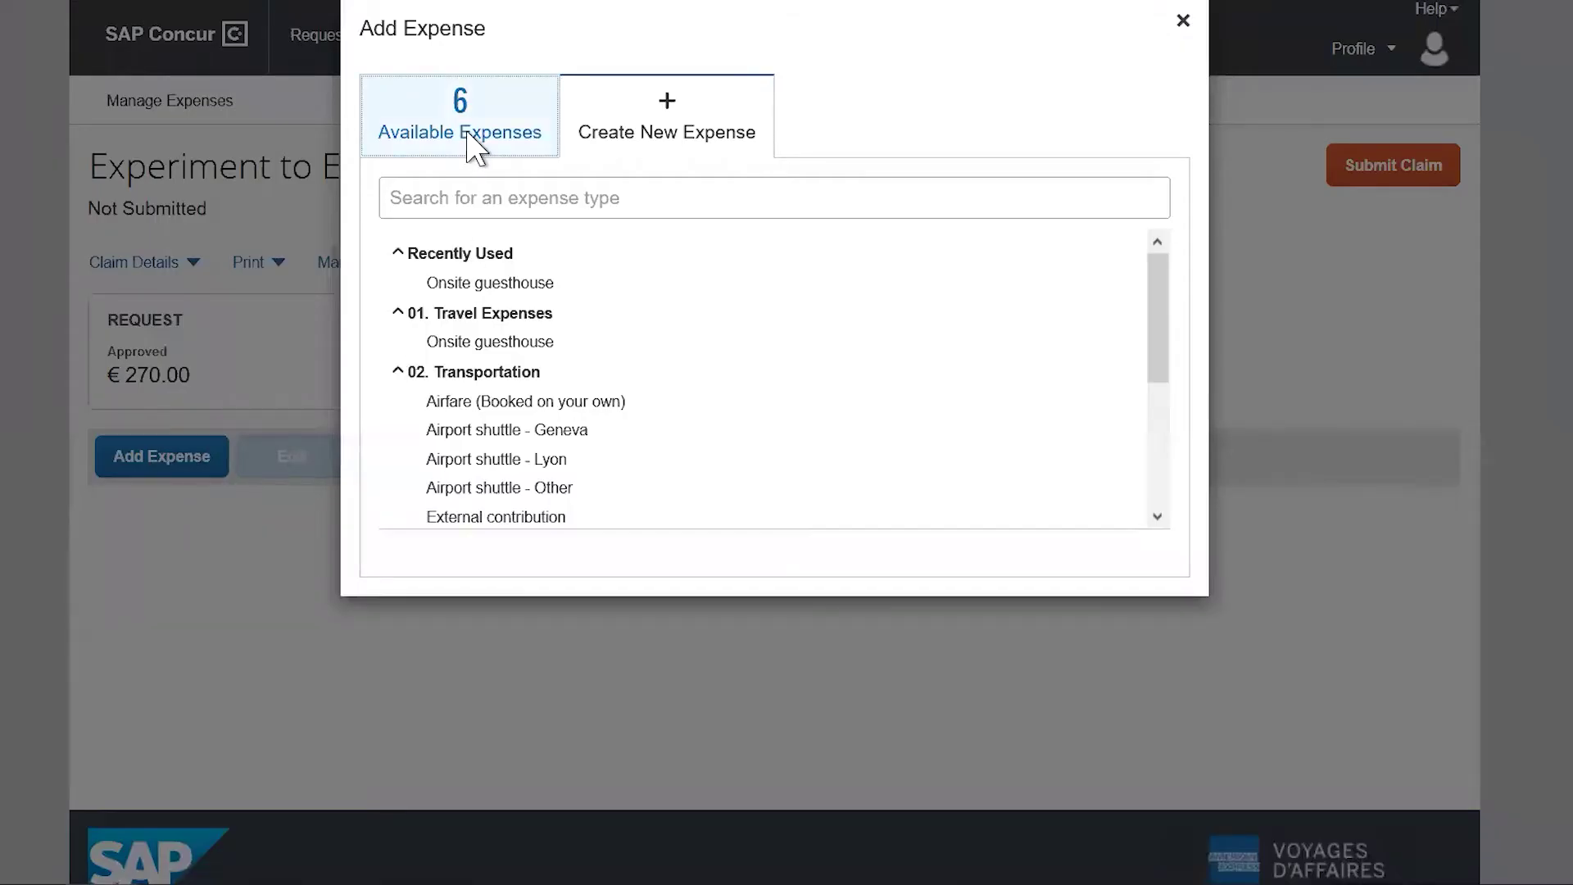
{"action": "left_click", "coordinate": [465, 137]}
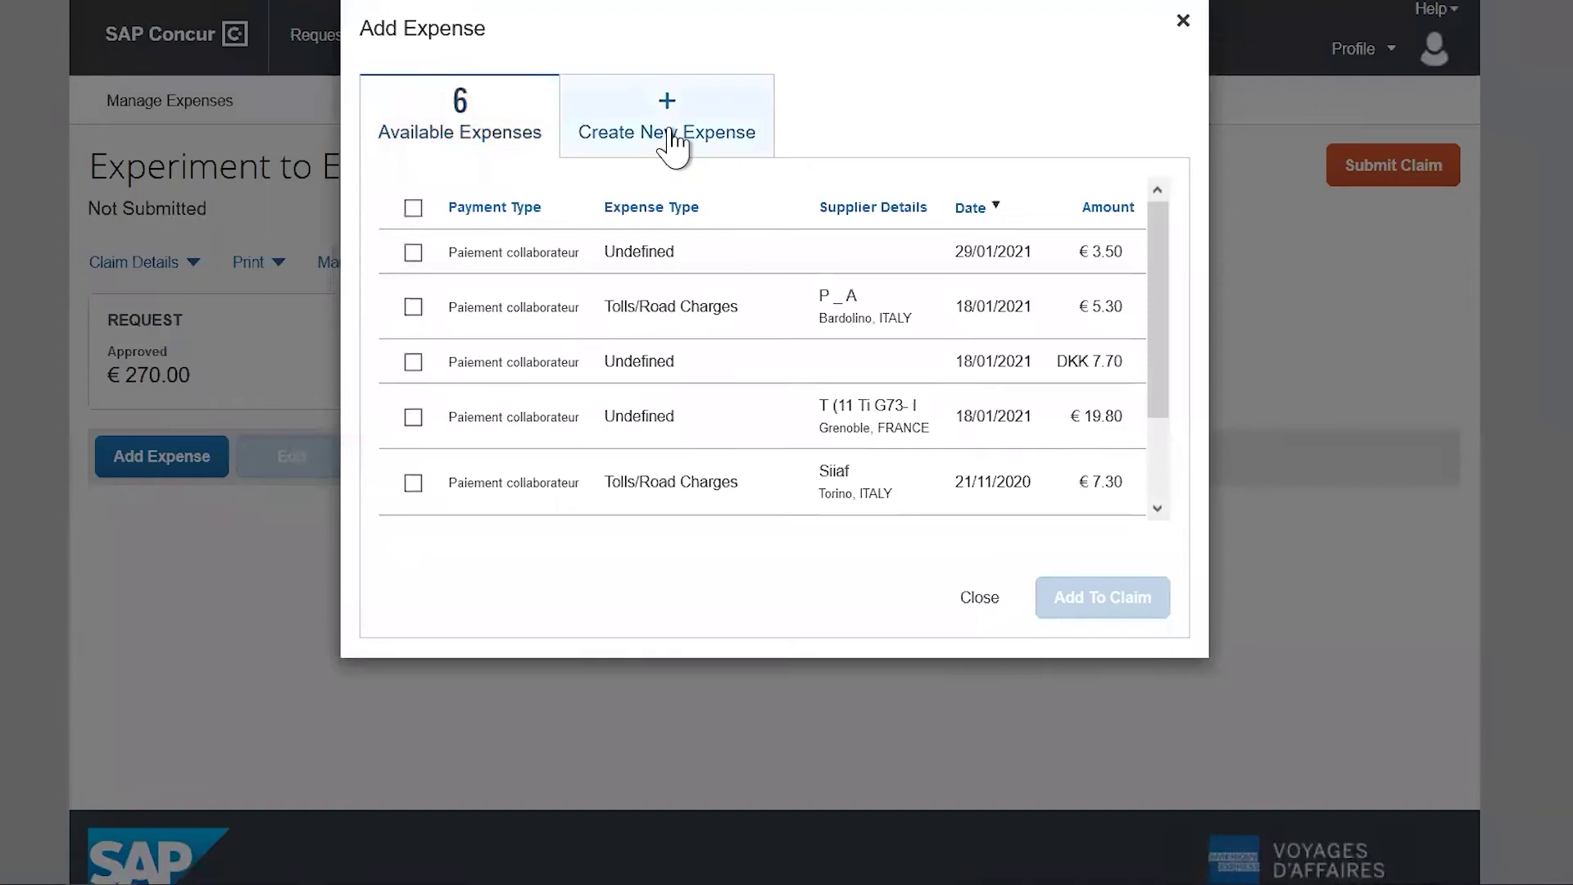
{"action": "left_click", "coordinate": [673, 144]}
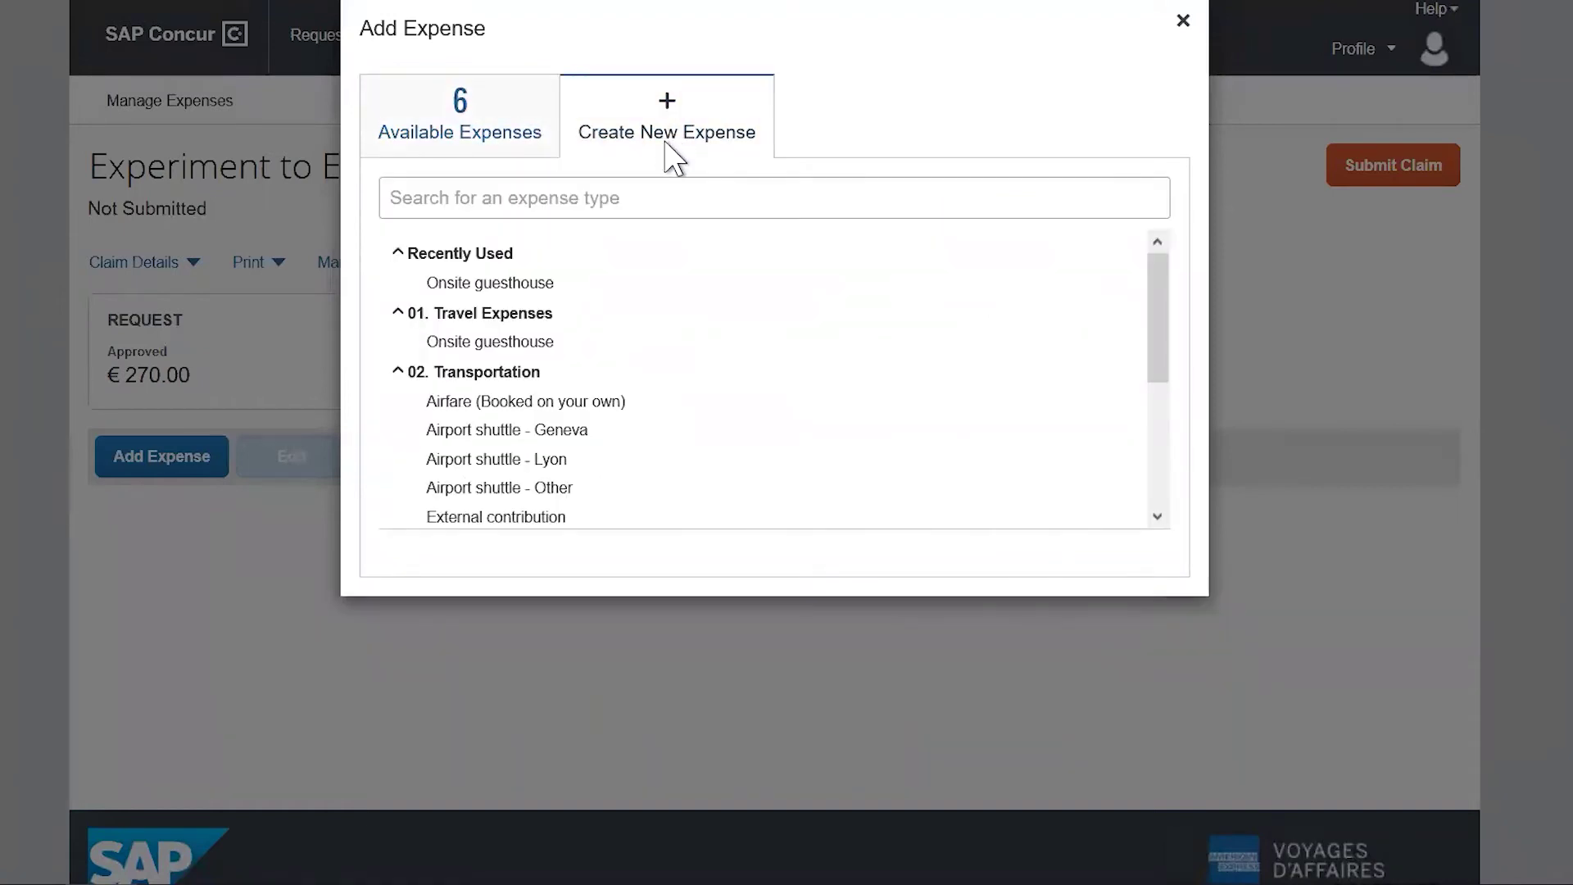
{"action": "left_click", "coordinate": [498, 141]}
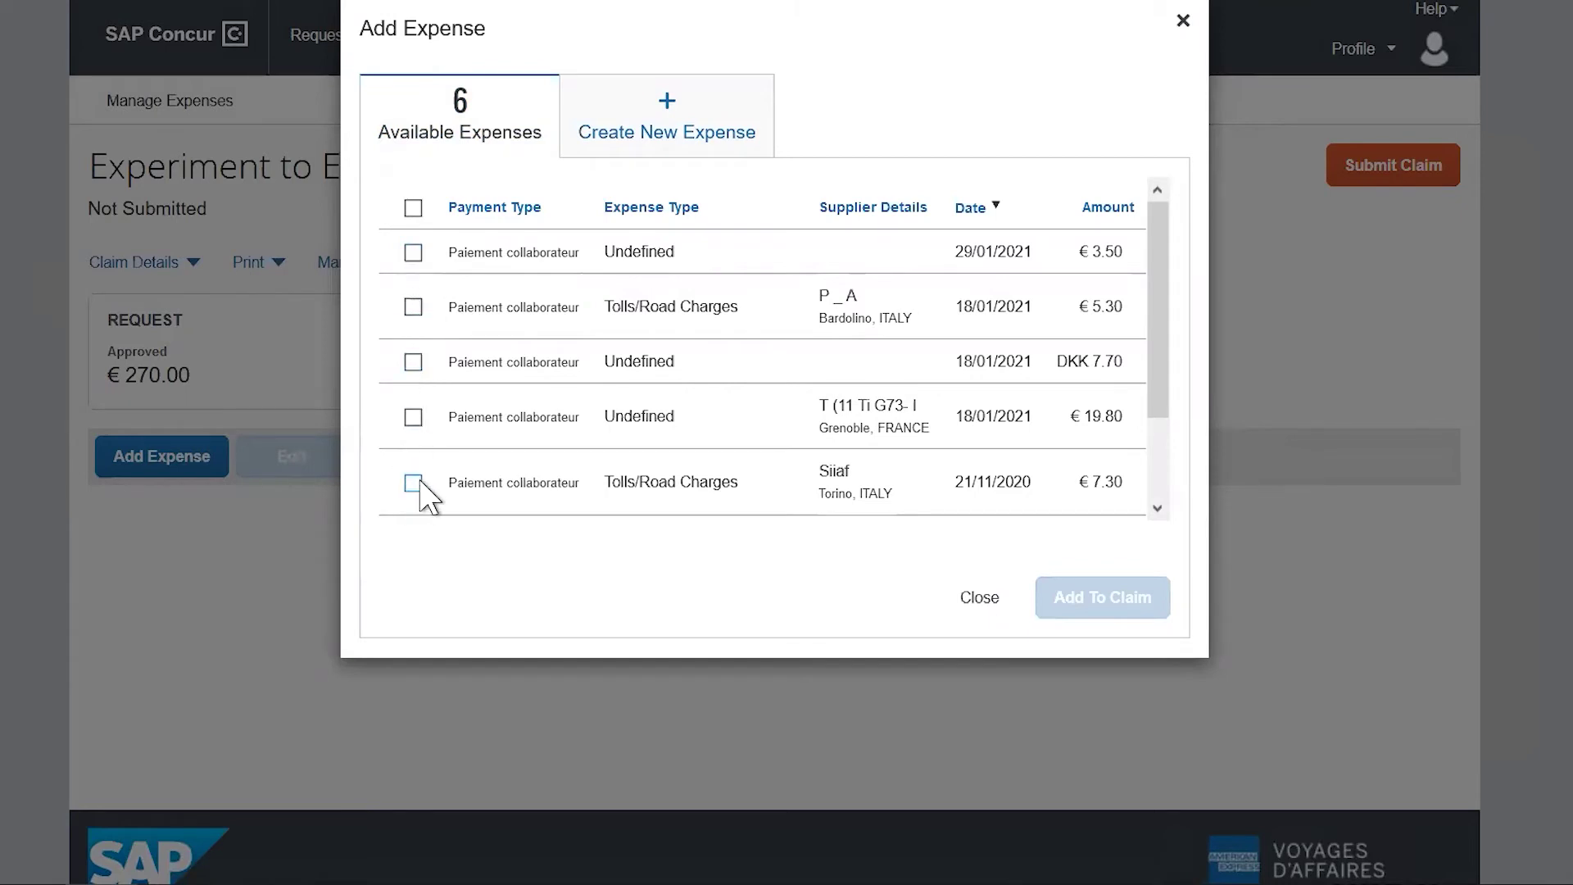
{"action": "scroll", "coordinate": [414, 491], "scroll_direction": "down", "scroll_amount": 2}
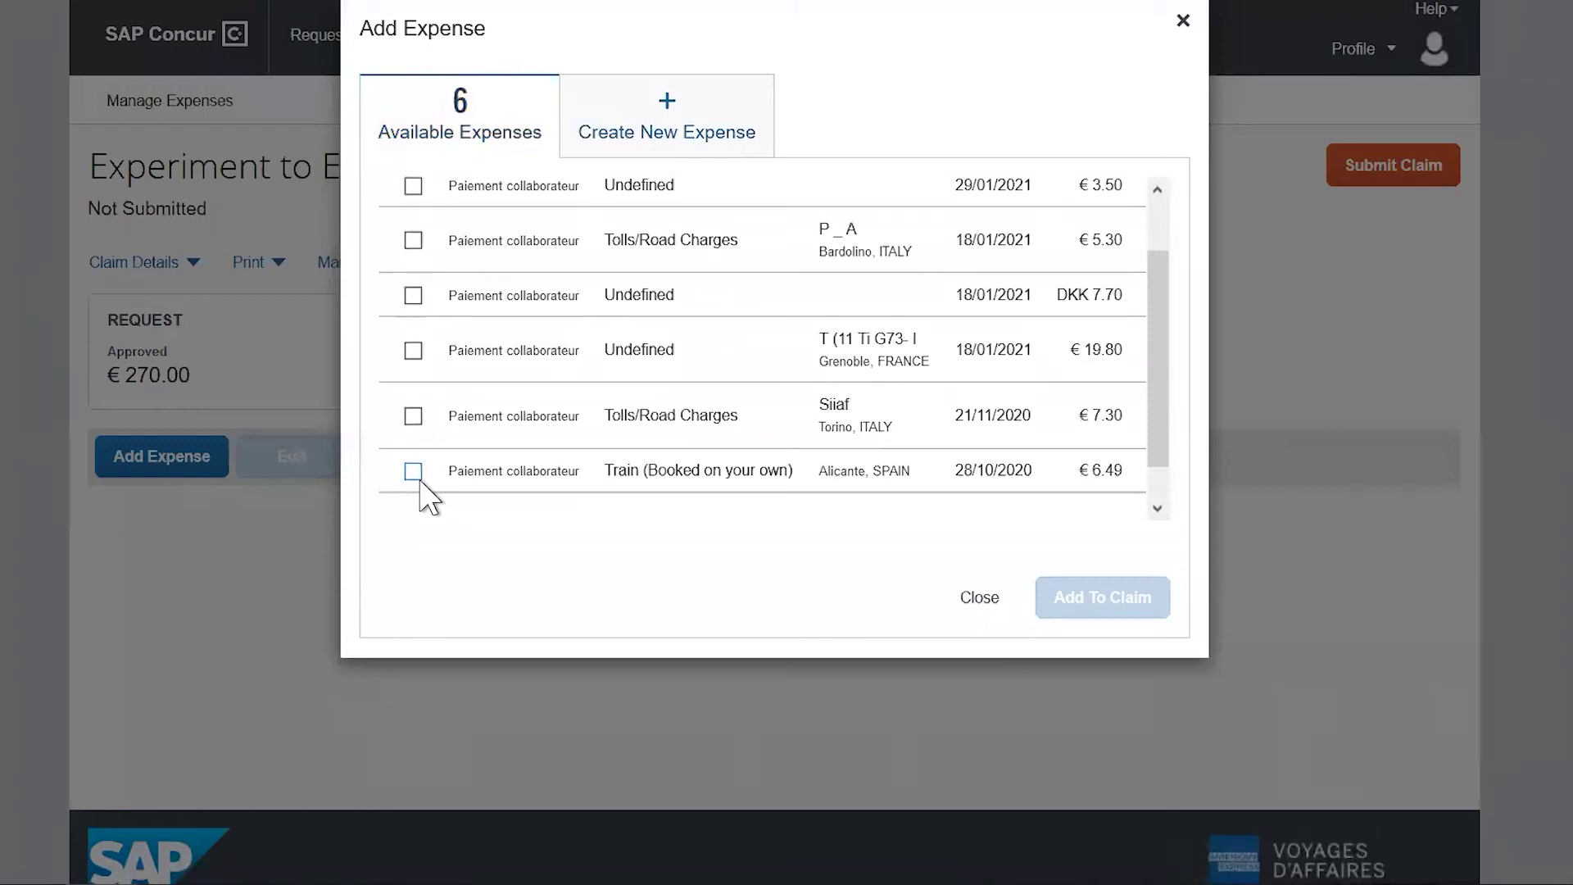
{"action": "scroll", "coordinate": [421, 482], "scroll_direction": "up", "scroll_amount": 2}
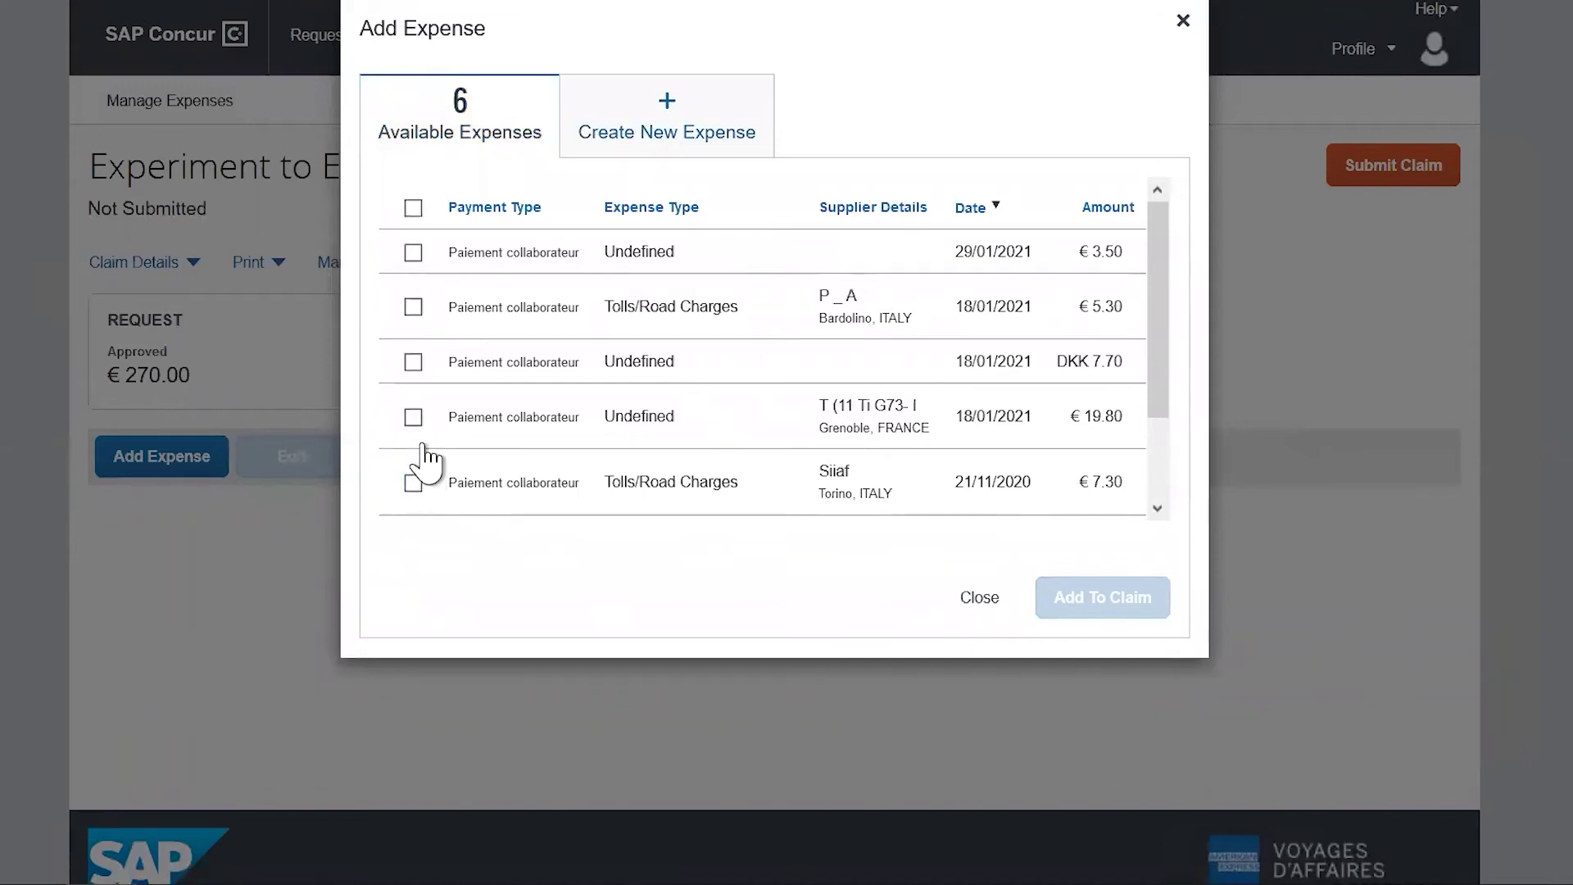
{"action": "left_click", "coordinate": [415, 254]}
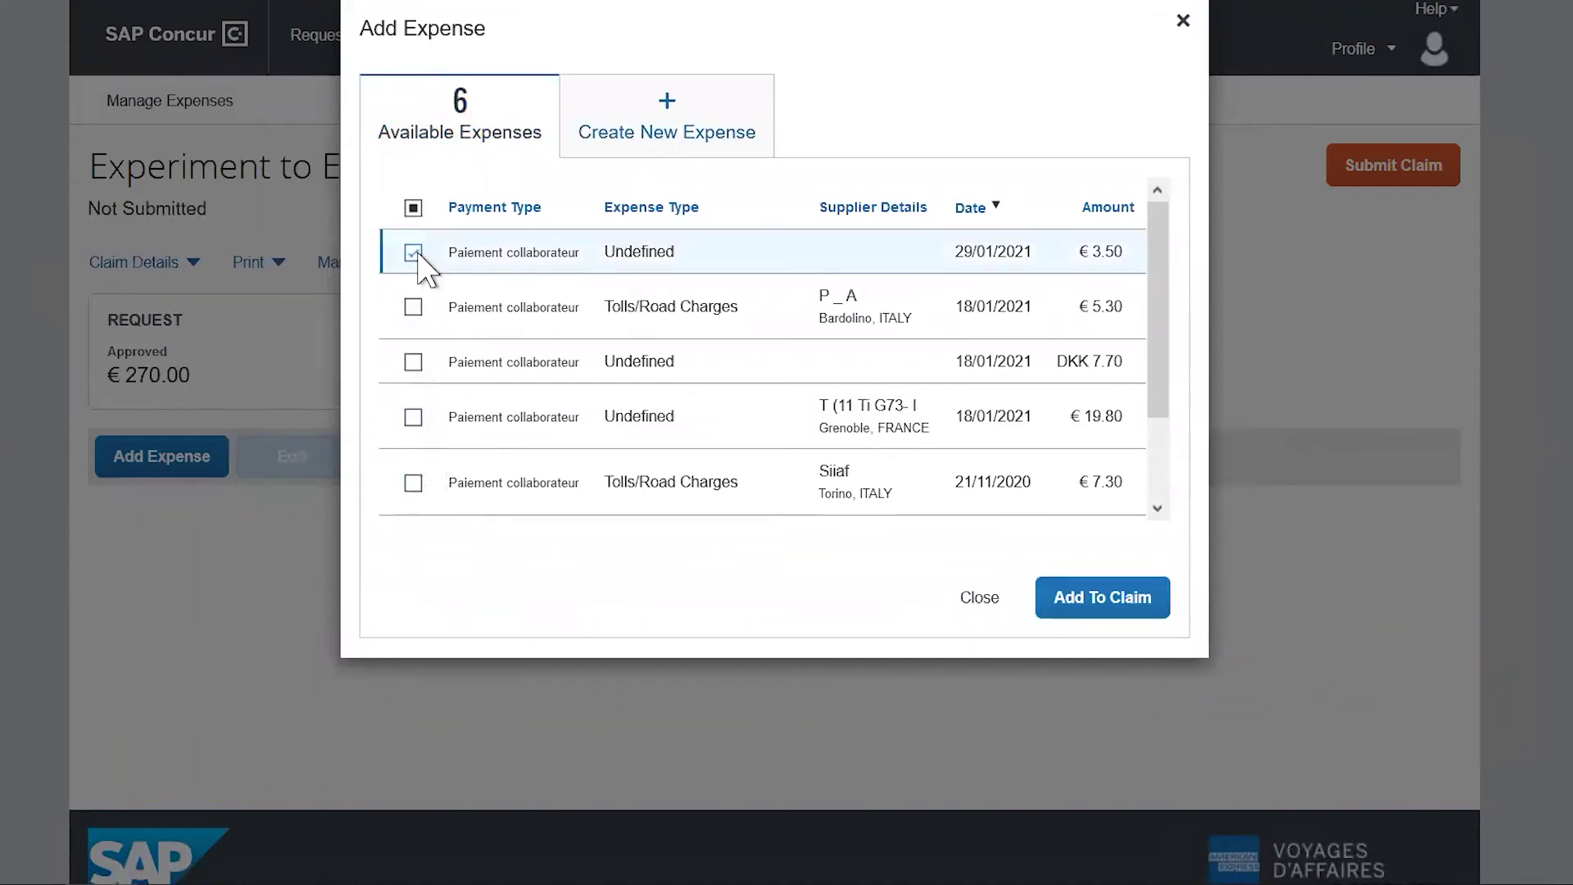
{"action": "left_click", "coordinate": [1069, 607]}
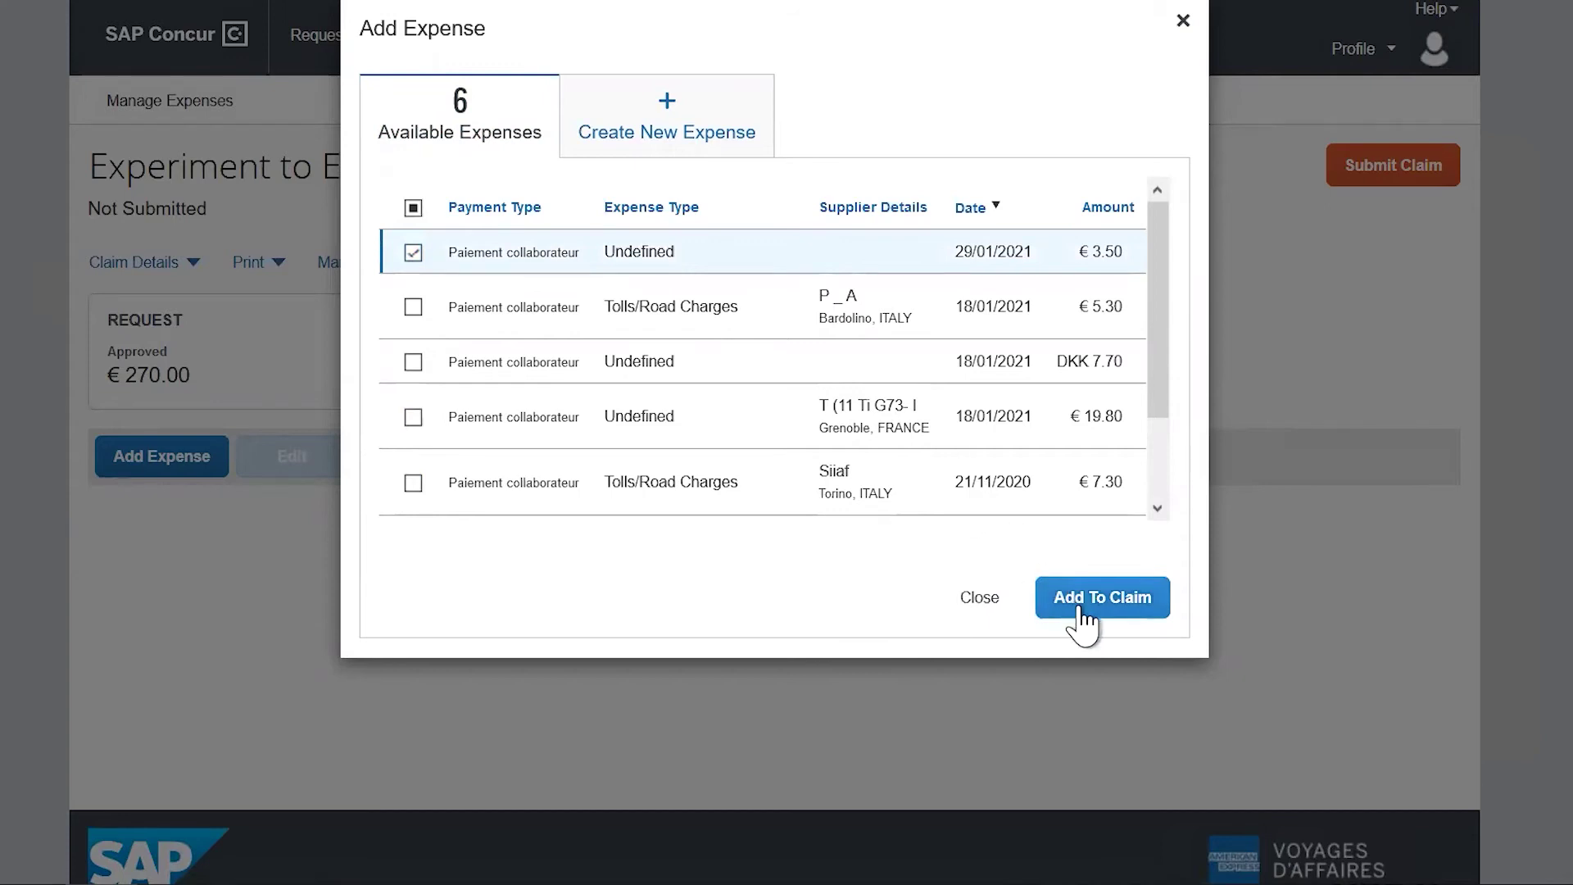
Step: Add the selected 29/01/2021 €3.50 expense to the claim
{"action": "left_click", "coordinate": [1080, 621]}
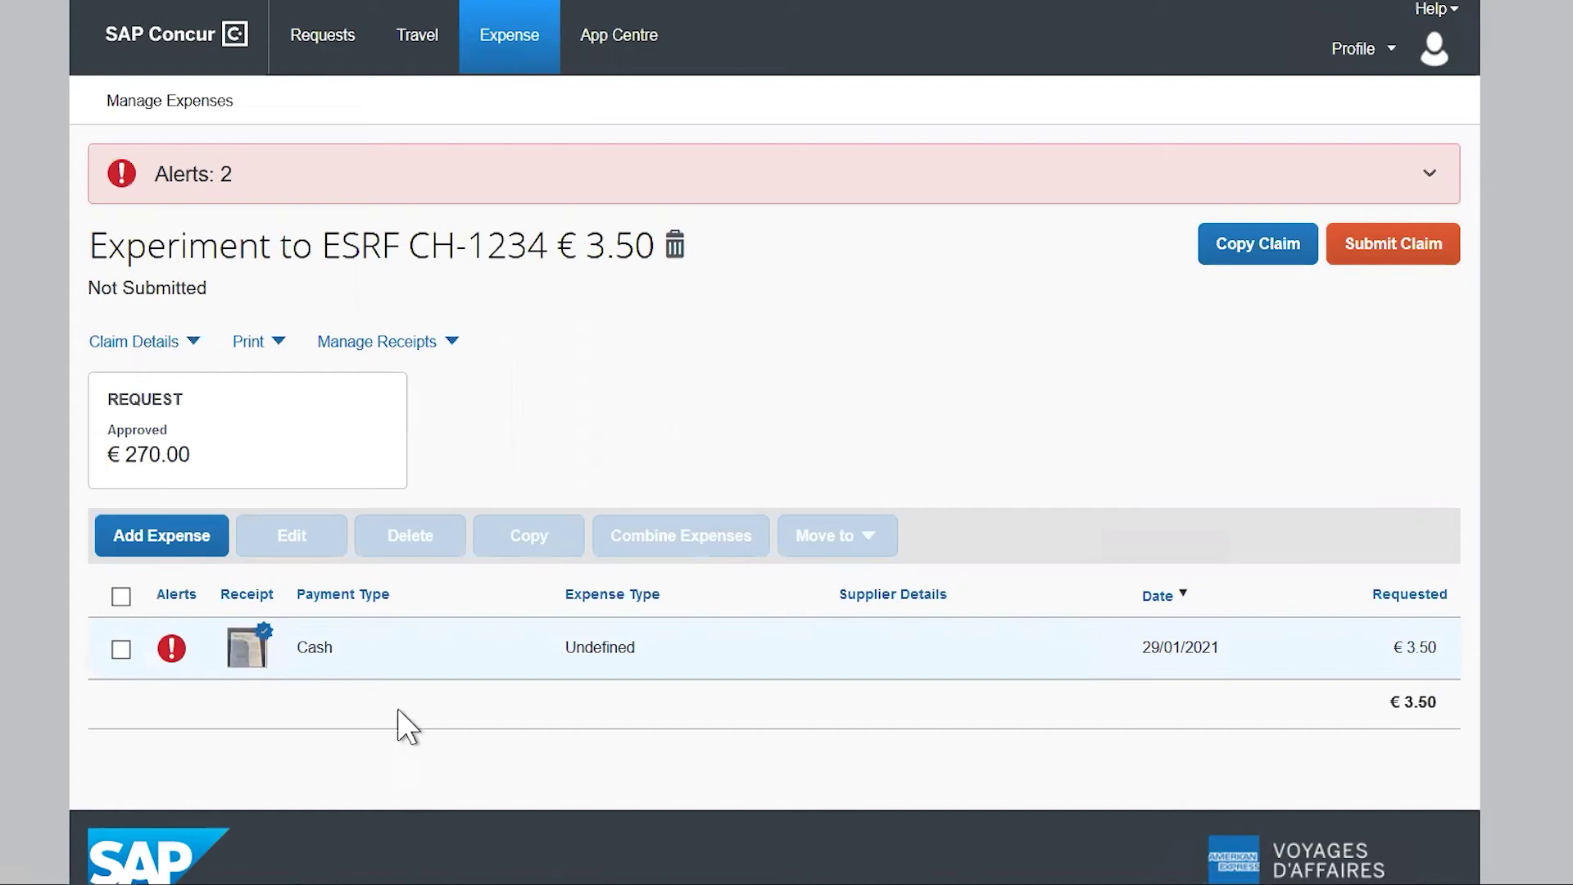
Step: Review the €3.50 cash expense entry and close it without saving
{"action": "left_click", "coordinate": [281, 665]}
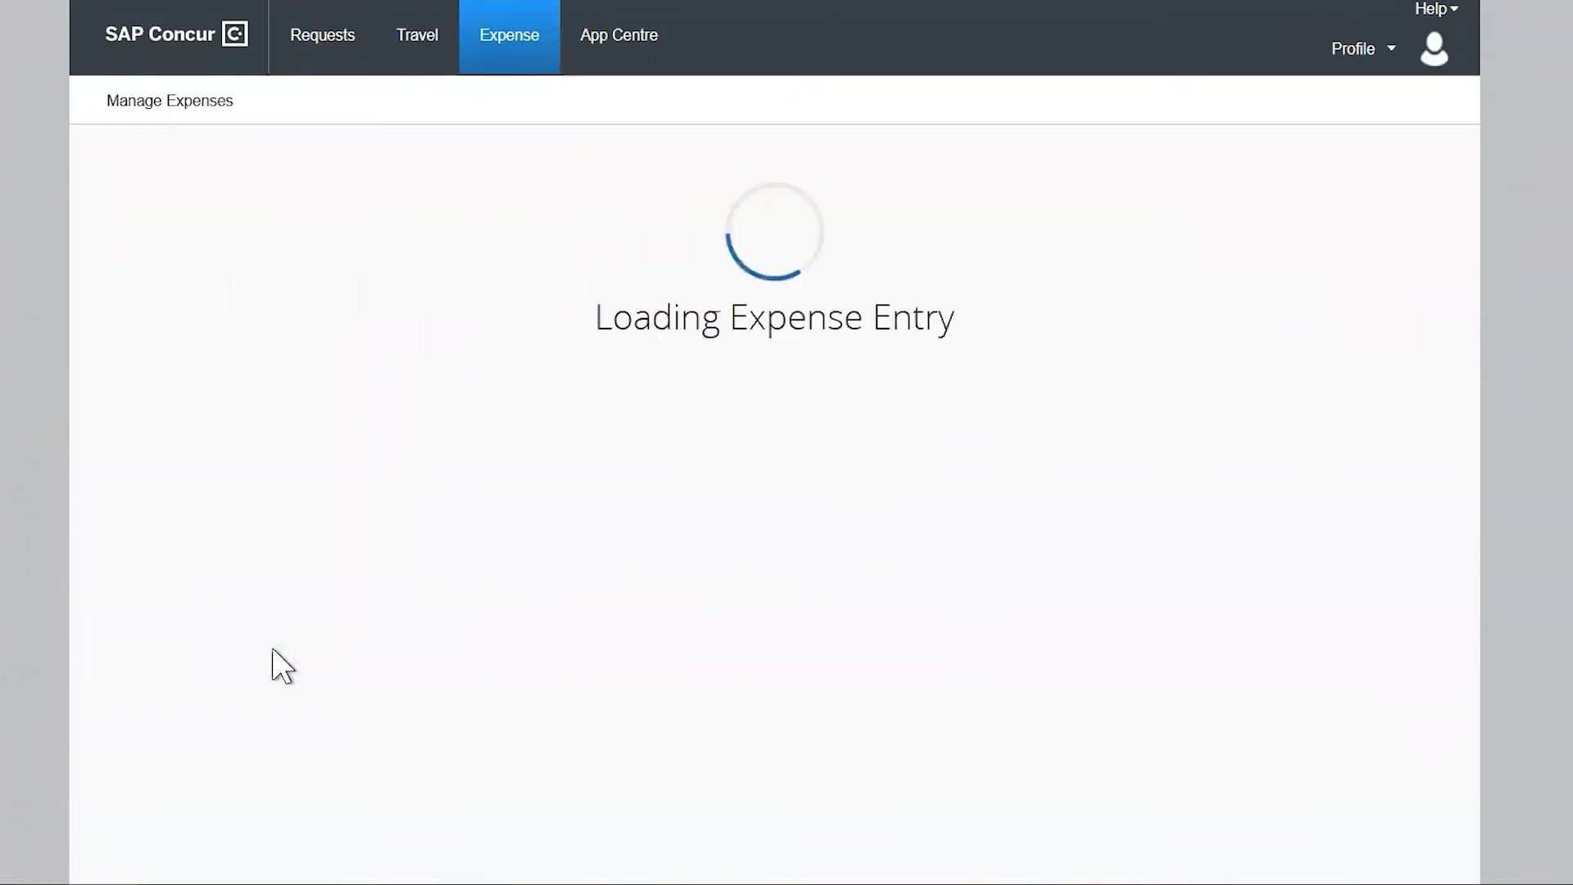
{"action": "scroll", "coordinate": [1416, 643], "scroll_direction": "down", "scroll_amount": 1}
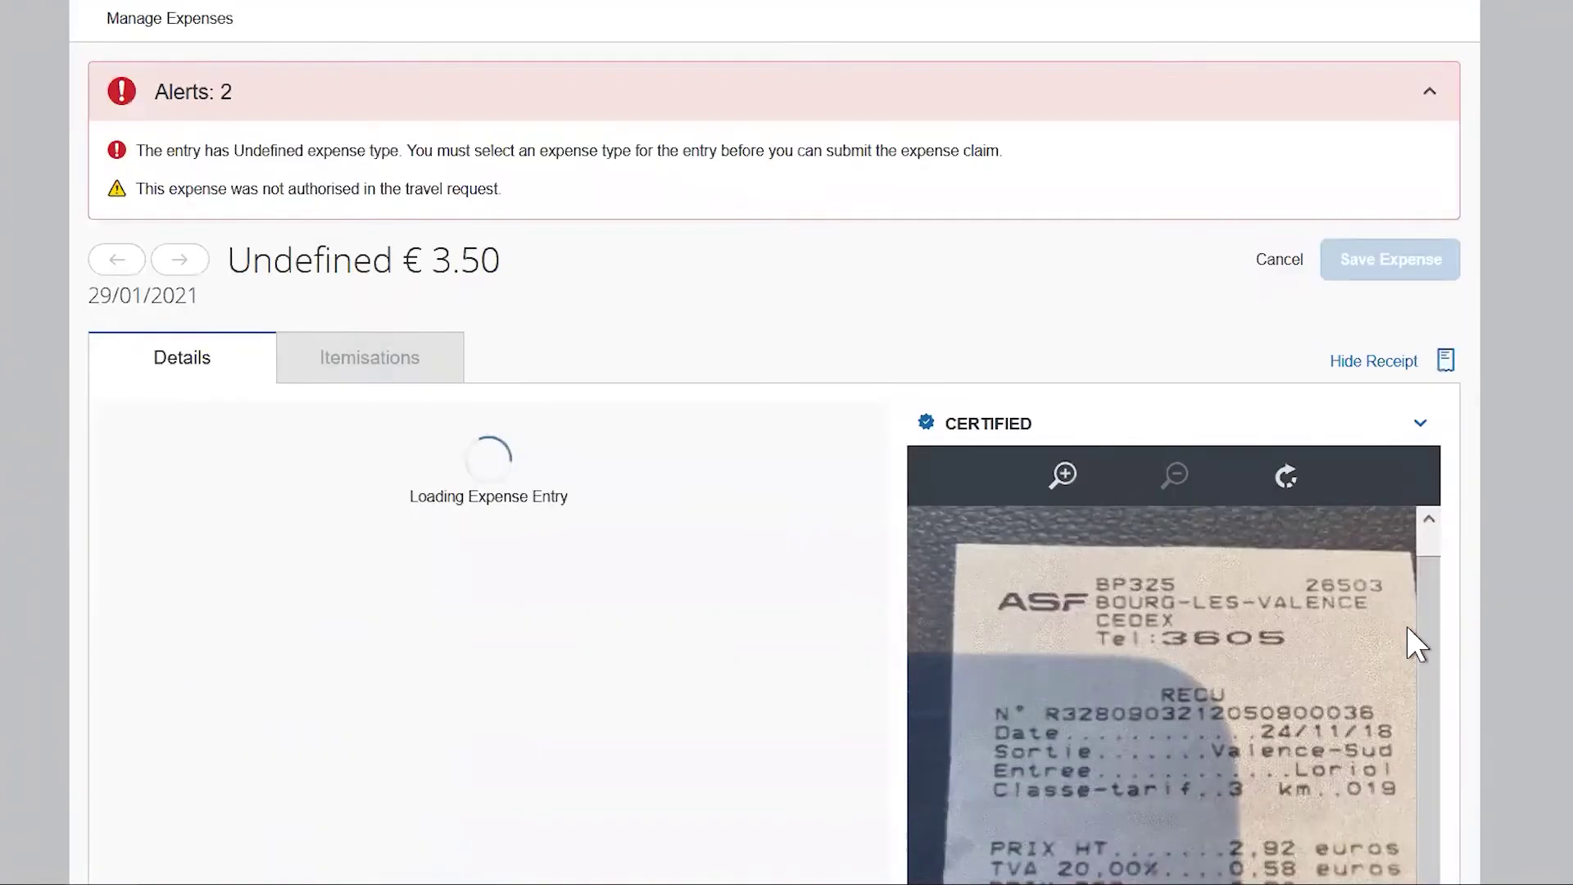
{"action": "scroll", "coordinate": [1415, 643], "scroll_direction": "down", "scroll_amount": 5}
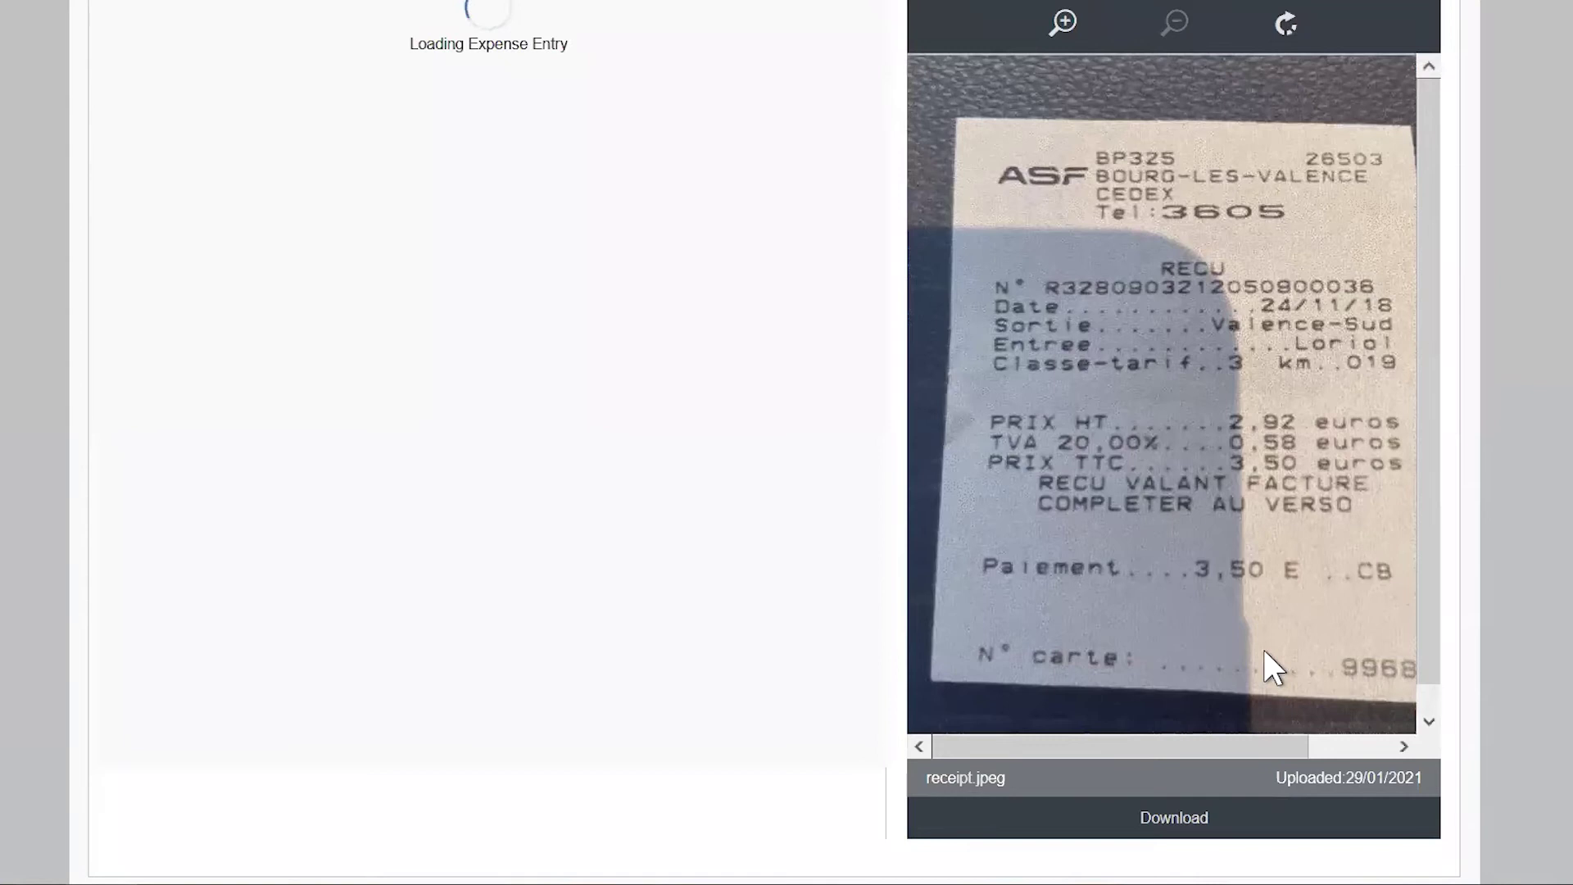
{"action": "scroll", "coordinate": [1265, 649], "scroll_direction": "up", "scroll_amount": 2}
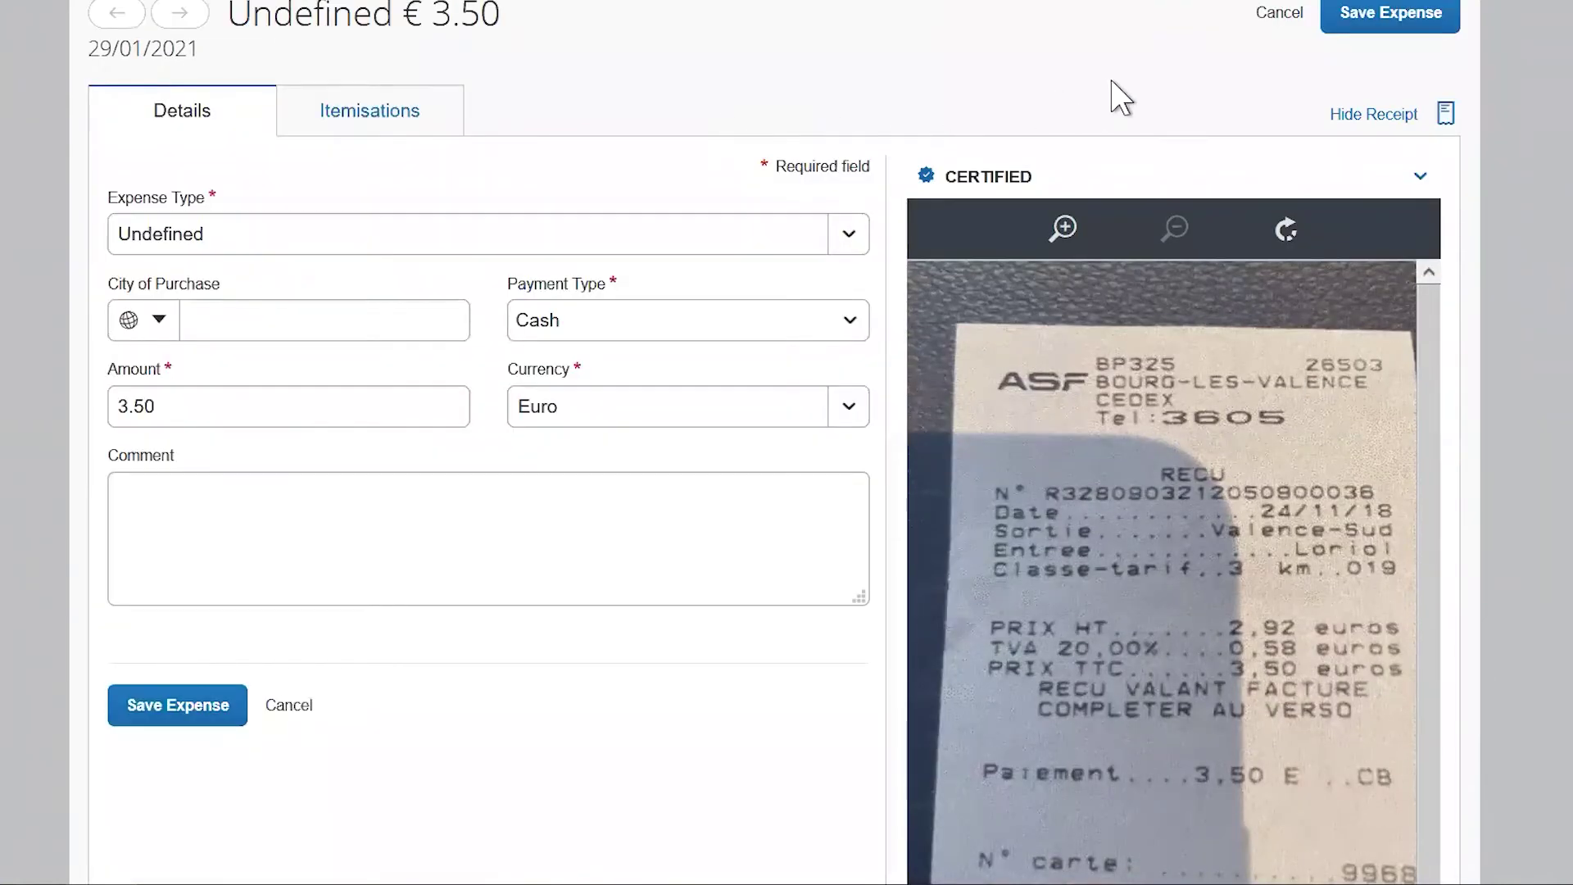
{"action": "left_click", "coordinate": [1282, 15]}
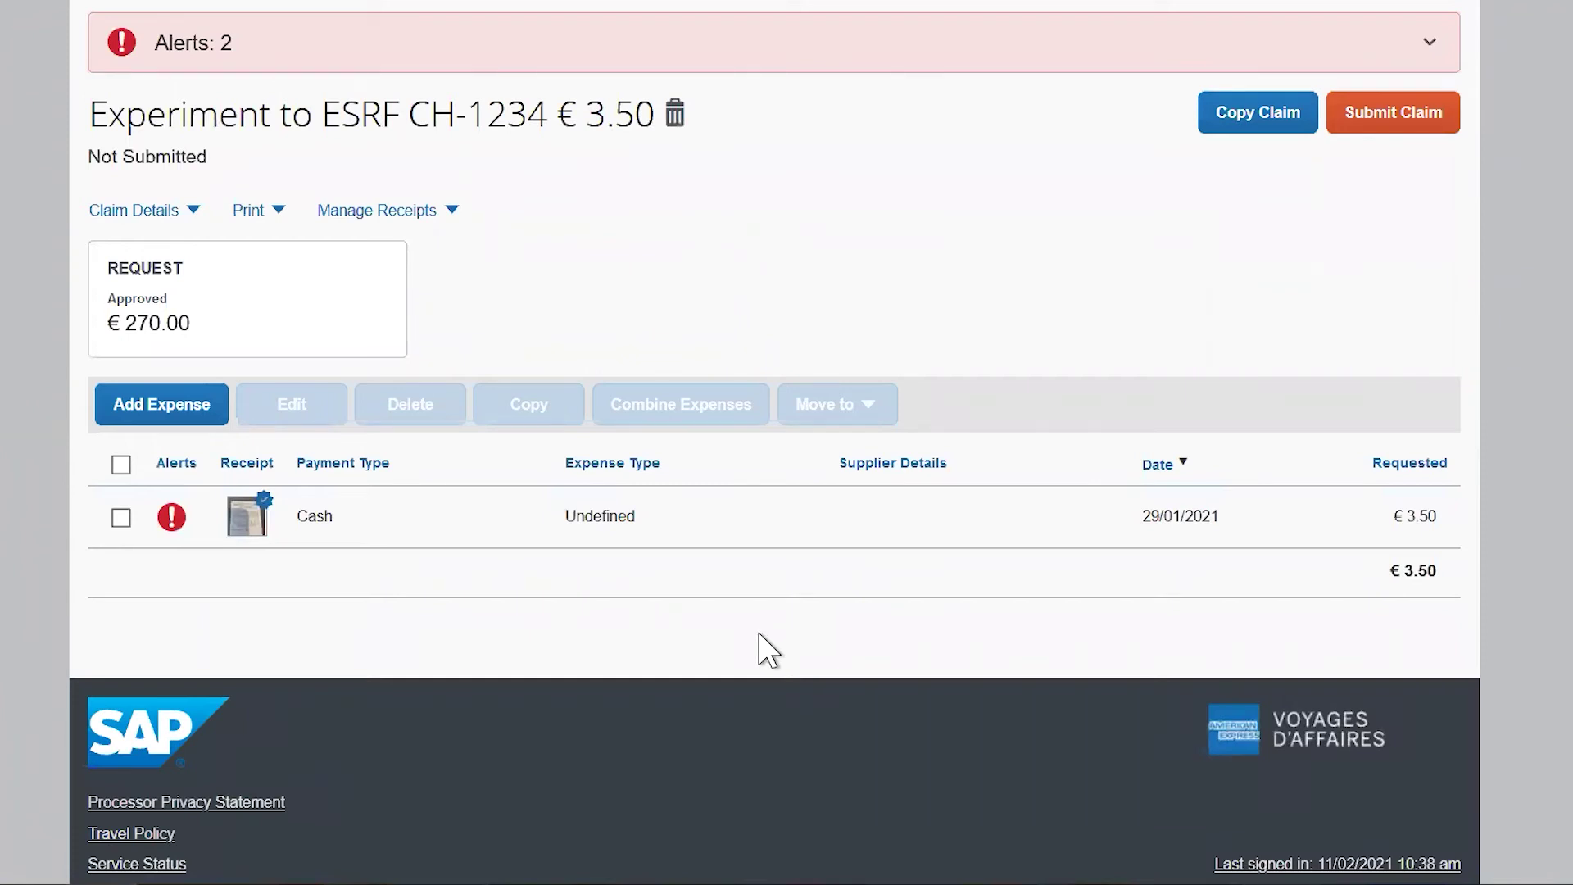
Step: Start a brand-new expense of type Public Transport for the claim
{"action": "left_click", "coordinate": [189, 413]}
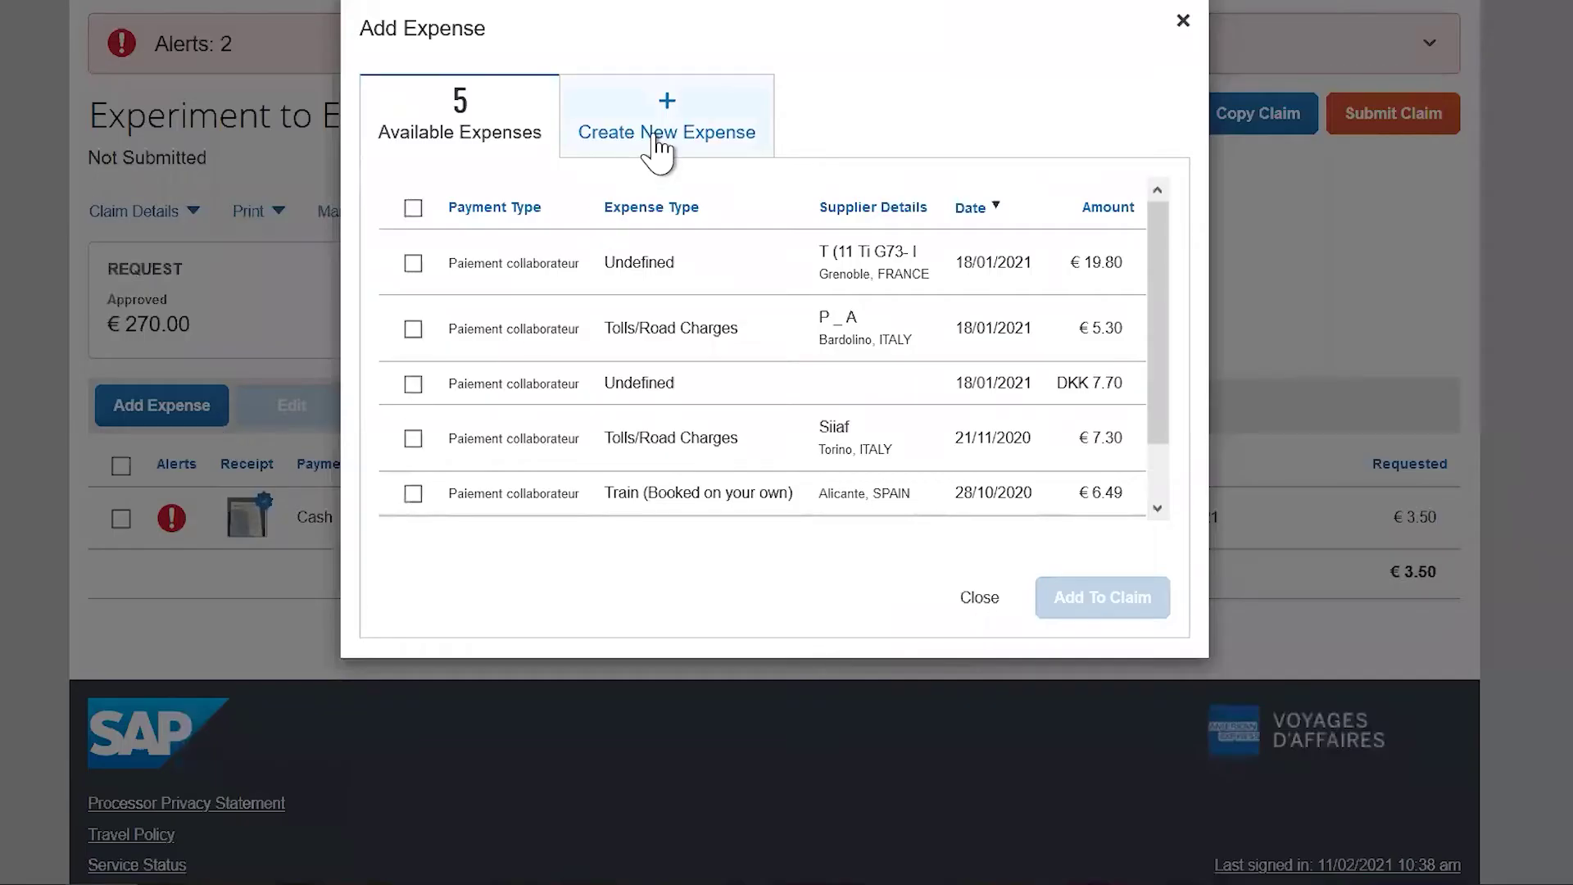
{"action": "left_click", "coordinate": [659, 150]}
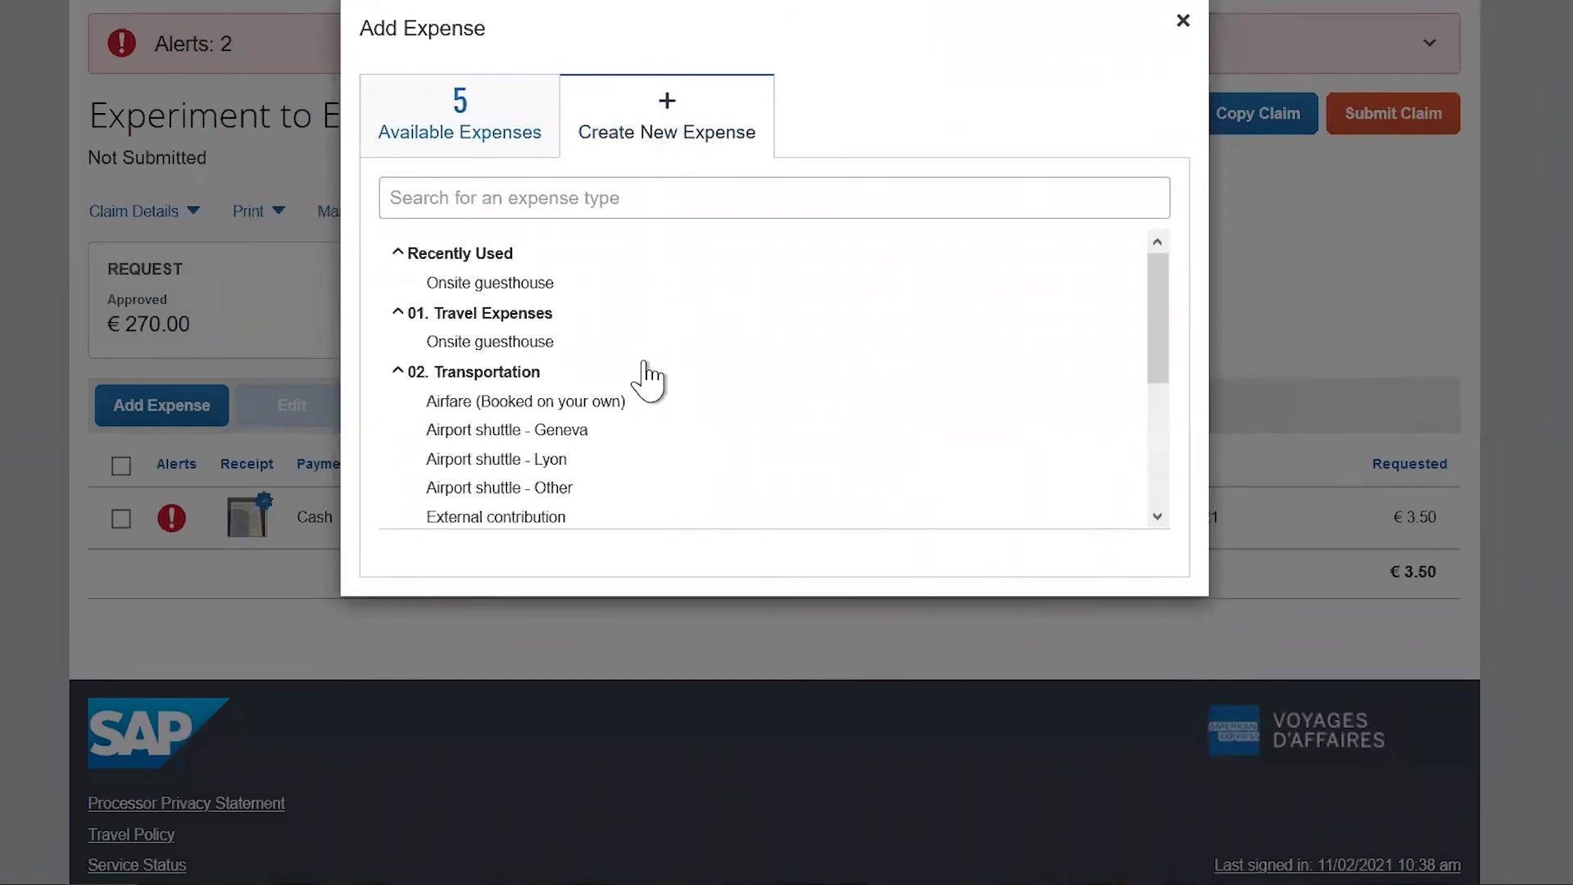
{"action": "scroll", "coordinate": [584, 452], "scroll_direction": "down", "scroll_amount": 2}
{"action": "scroll", "coordinate": [574, 455], "scroll_direction": "down", "scroll_amount": 2}
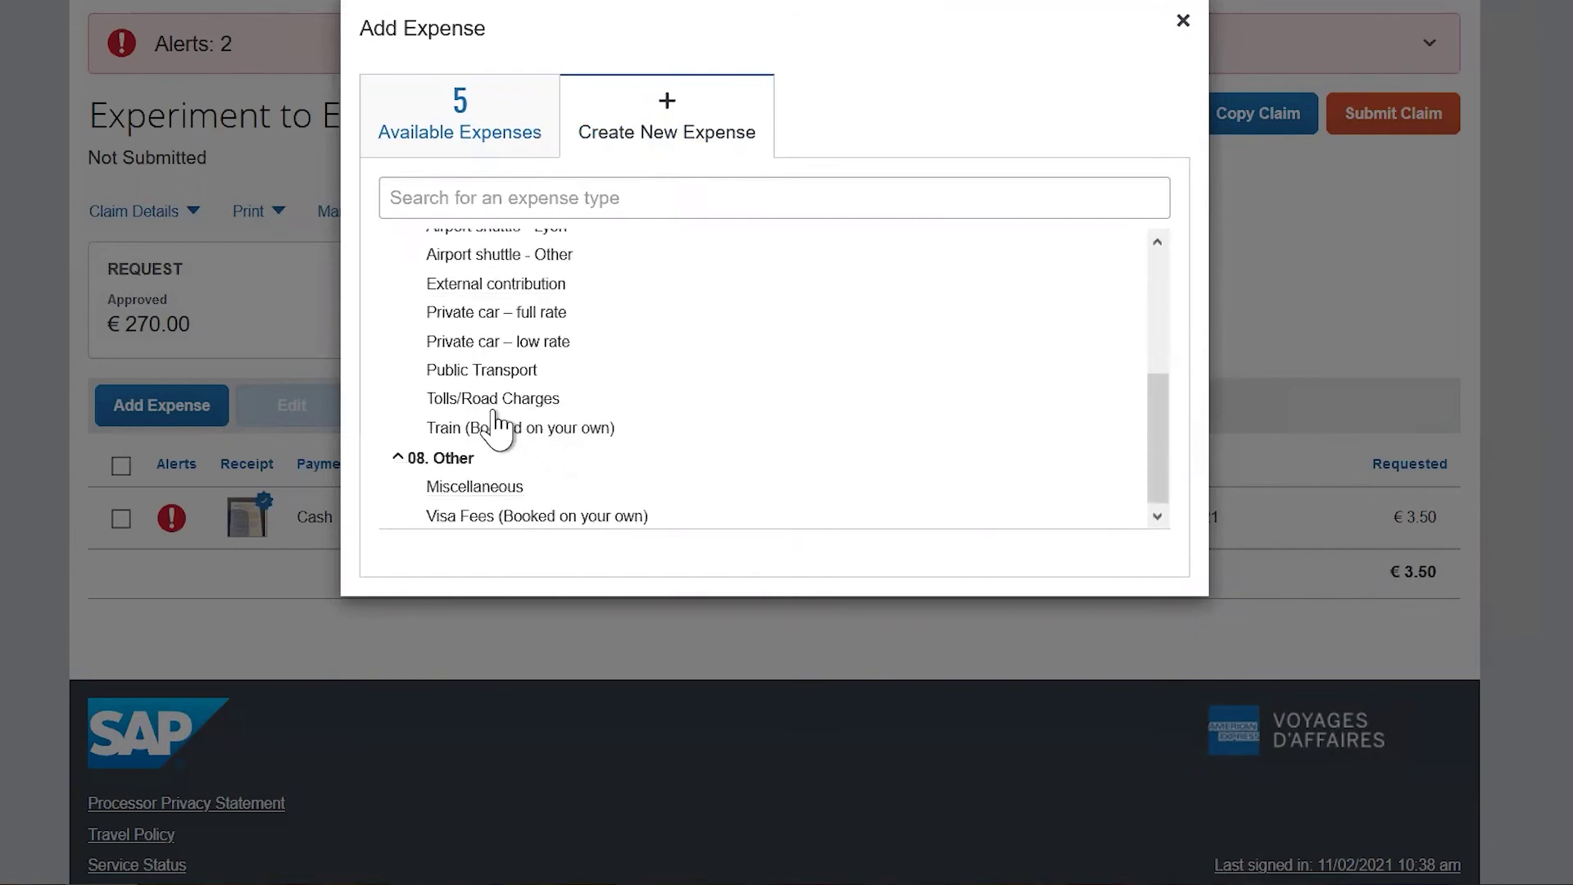
{"action": "left_click", "coordinate": [484, 367]}
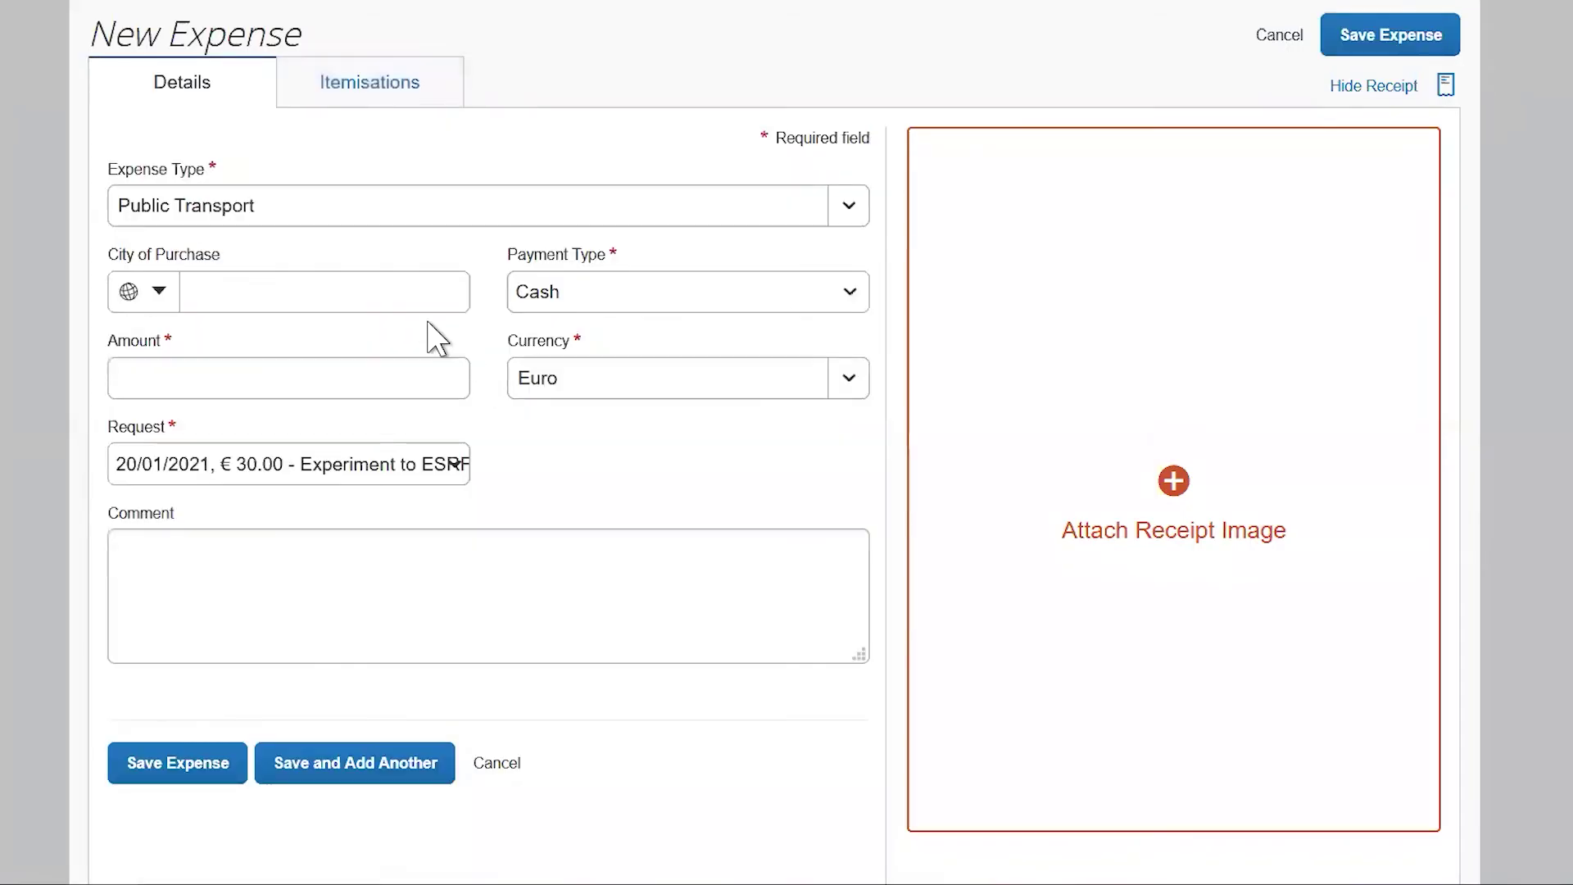
Step: Set the city of purchase to Grenoble, Isère and the amount to 20.00 euros
{"action": "left_click", "coordinate": [354, 295]}
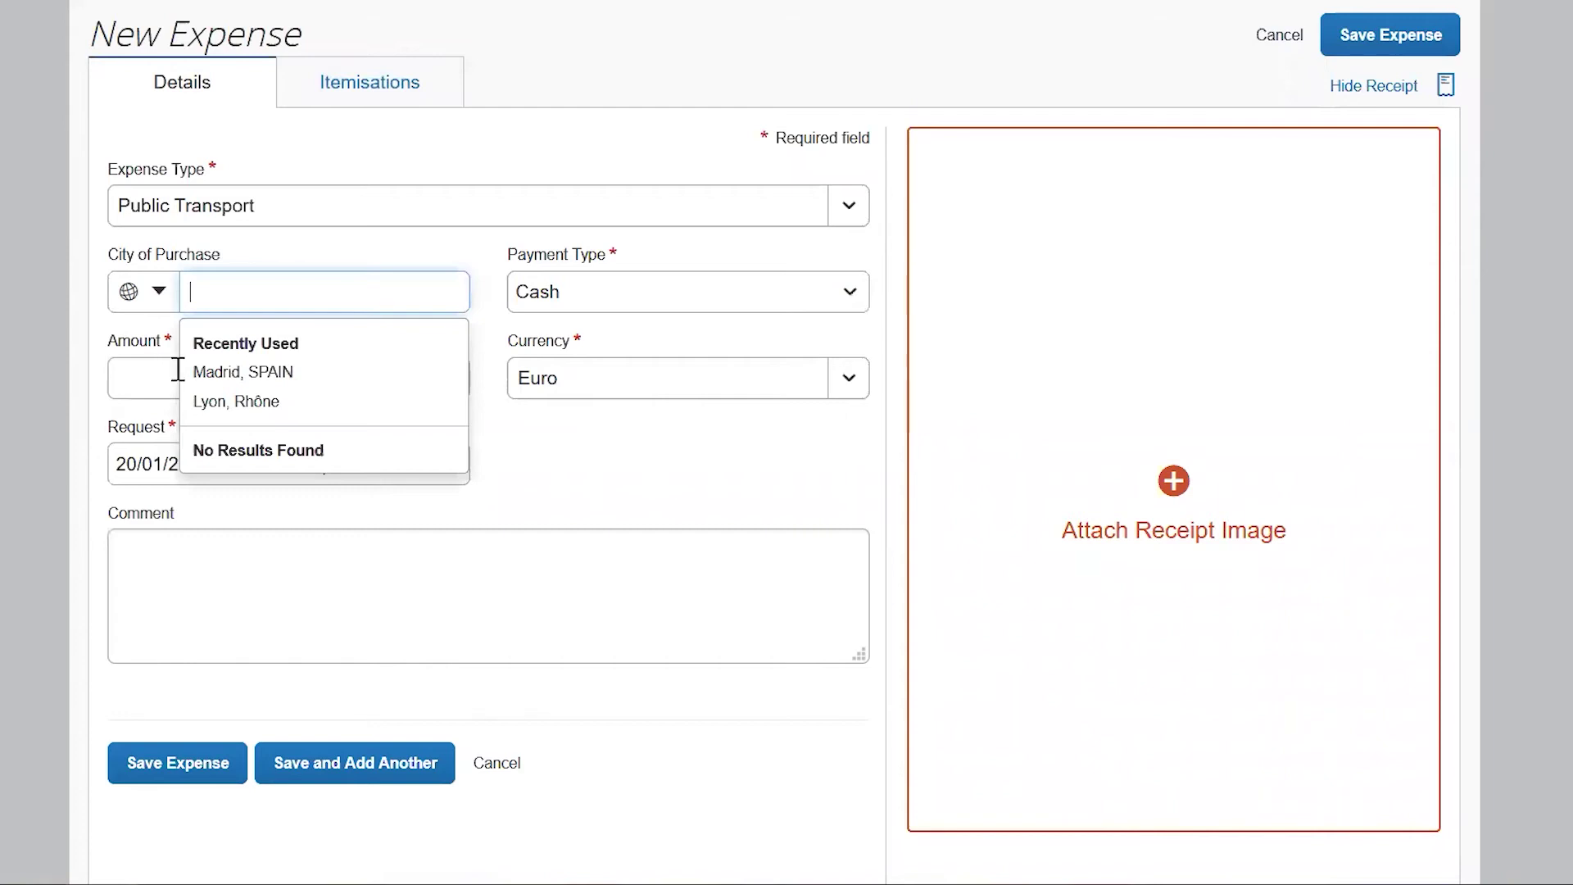
{"action": "type", "text": "grenoble"}
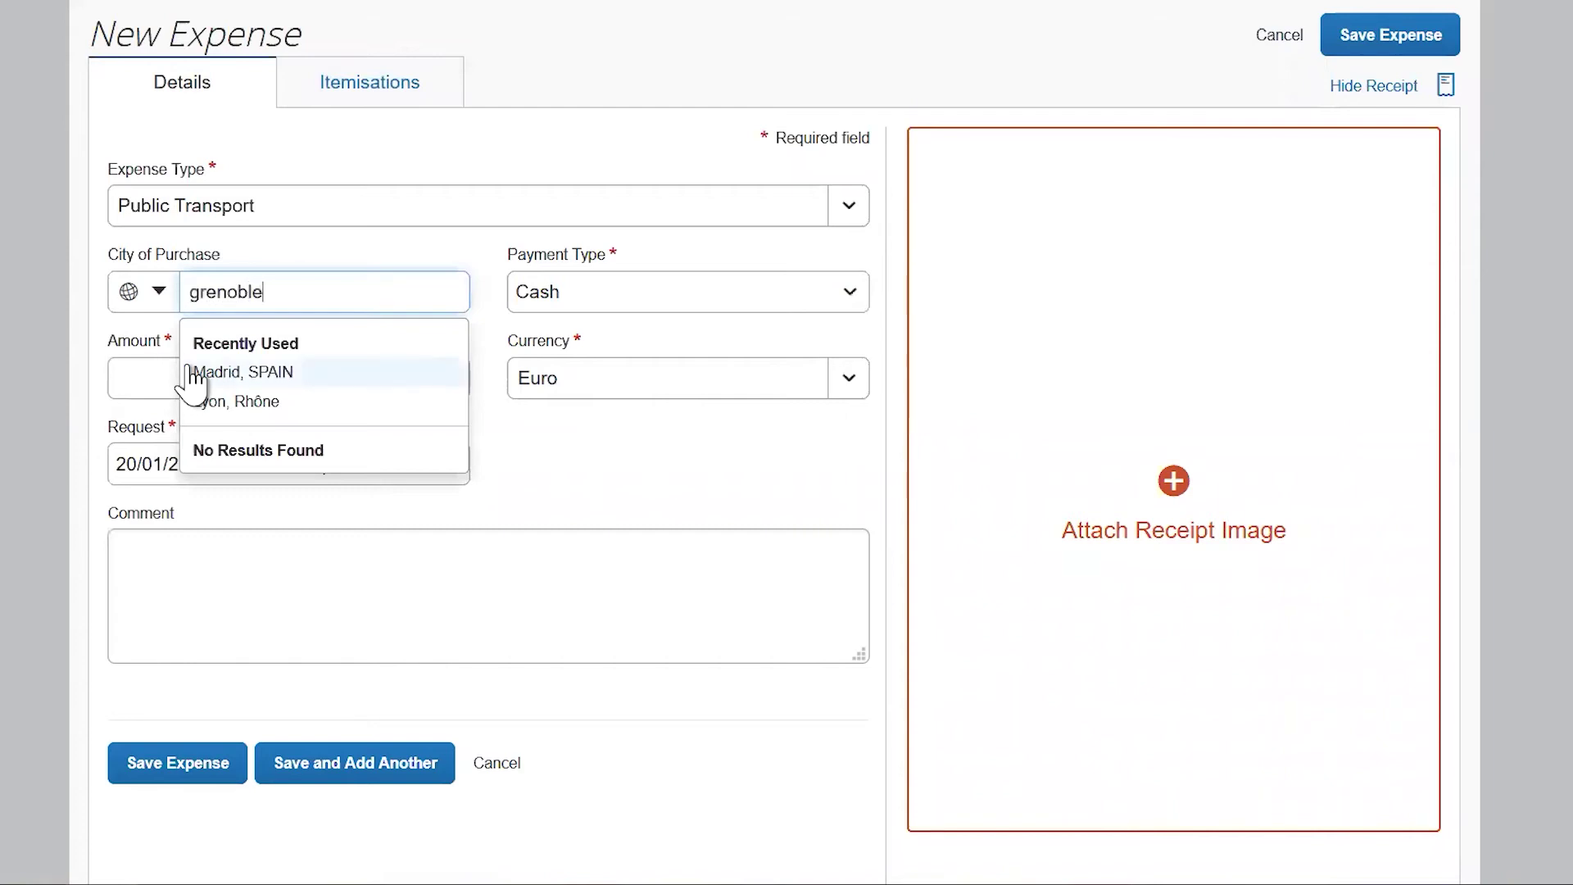
{"action": "left_click", "coordinate": [245, 452]}
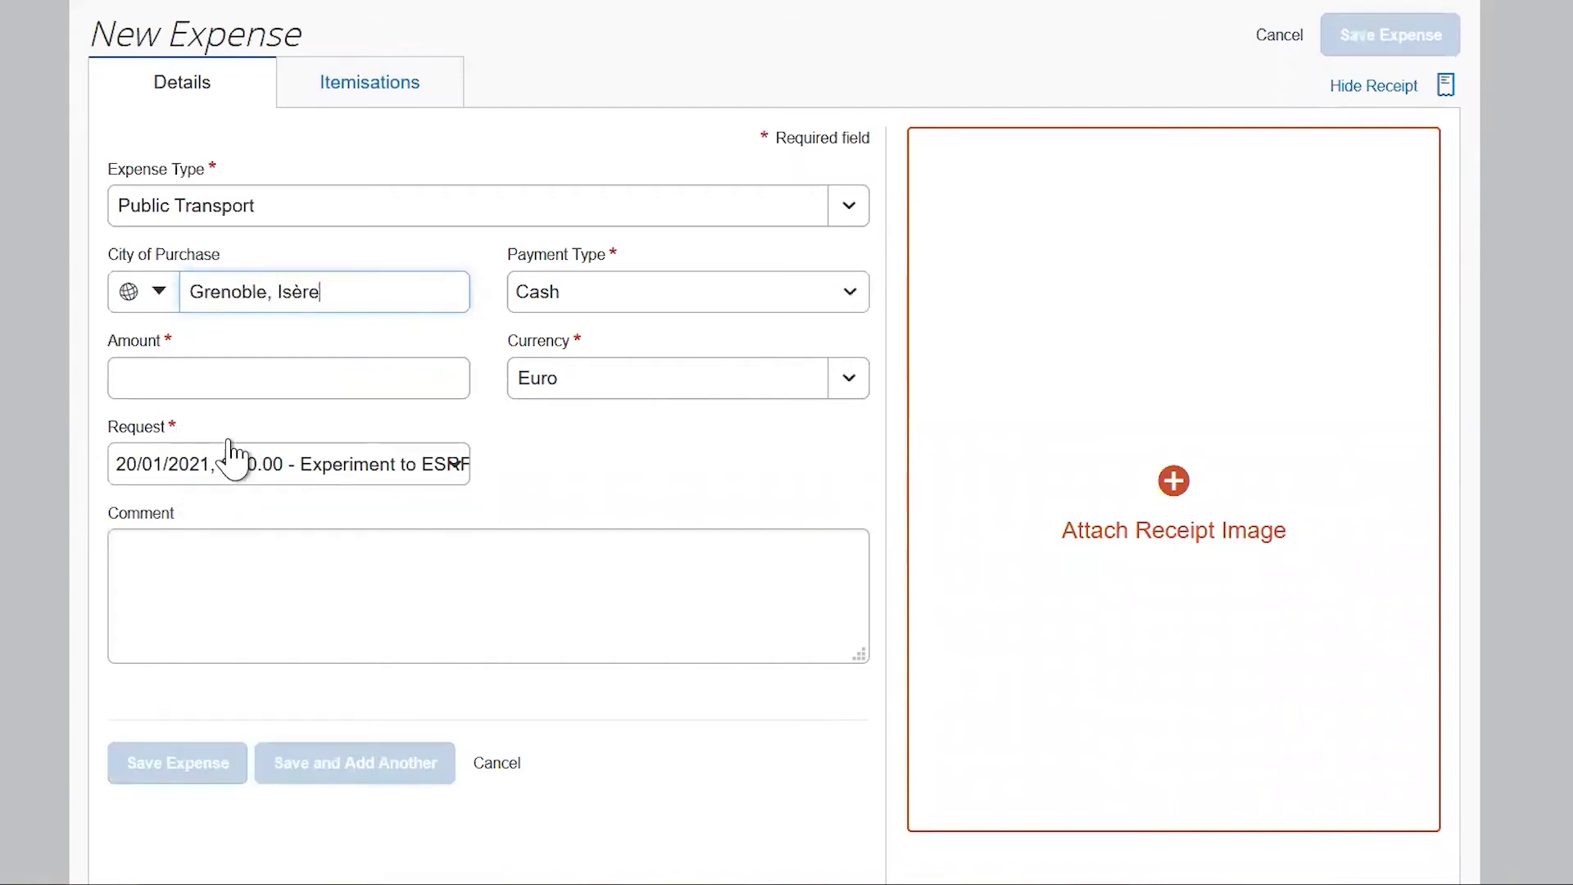
{"action": "left_click", "coordinate": [158, 375]}
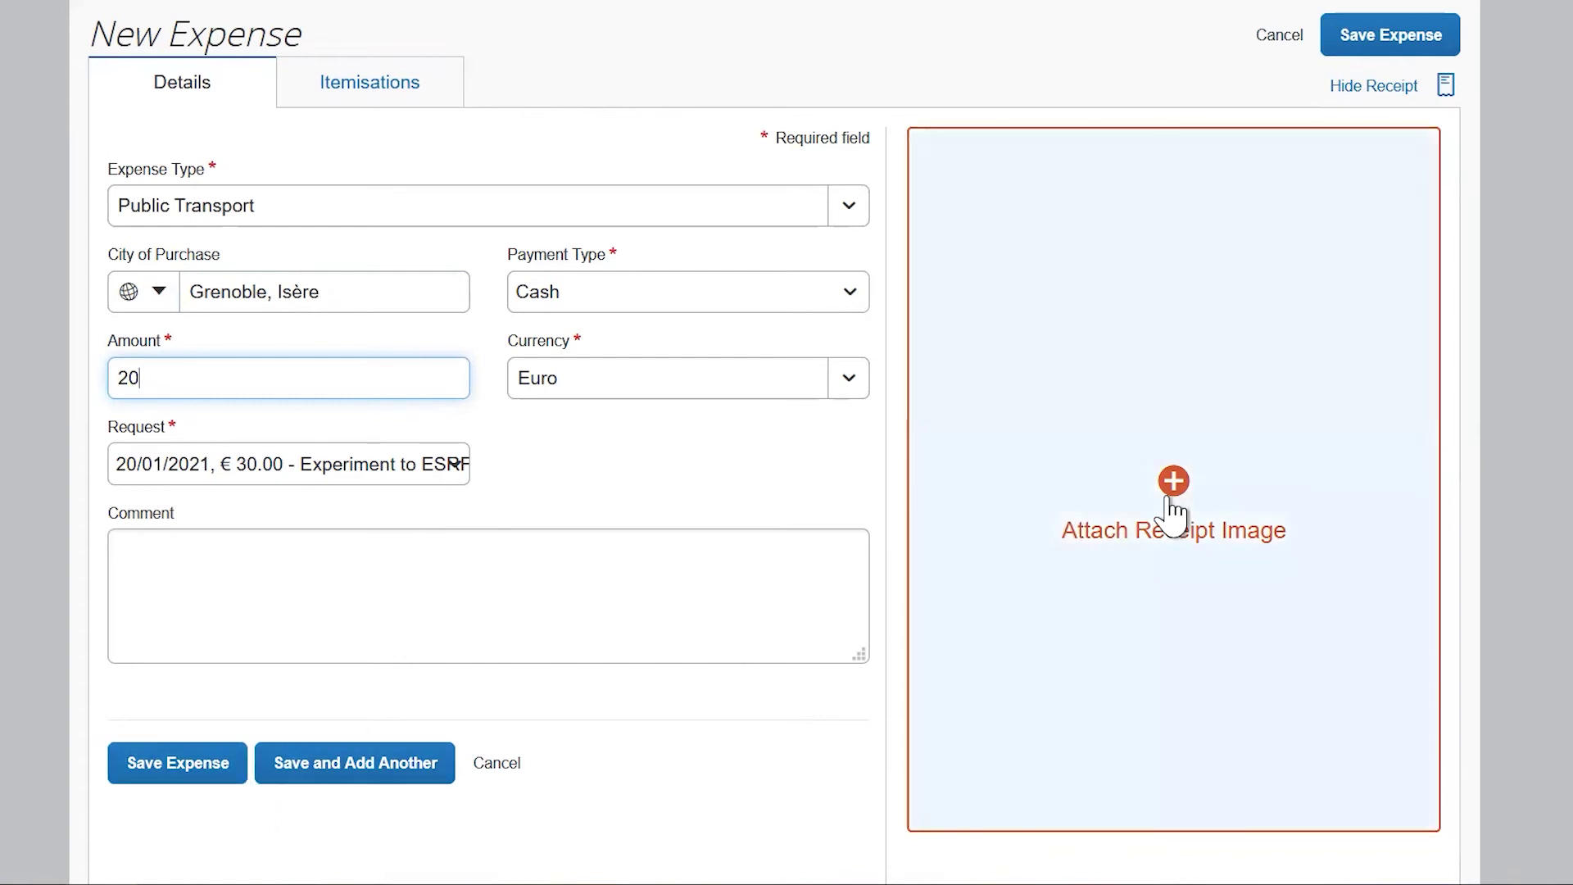
{"action": "left_click", "coordinate": [1173, 512]}
Step: Upload the Toll receipt image and save the €20.00 Public Transport expense
{"action": "left_click", "coordinate": [516, 217]}
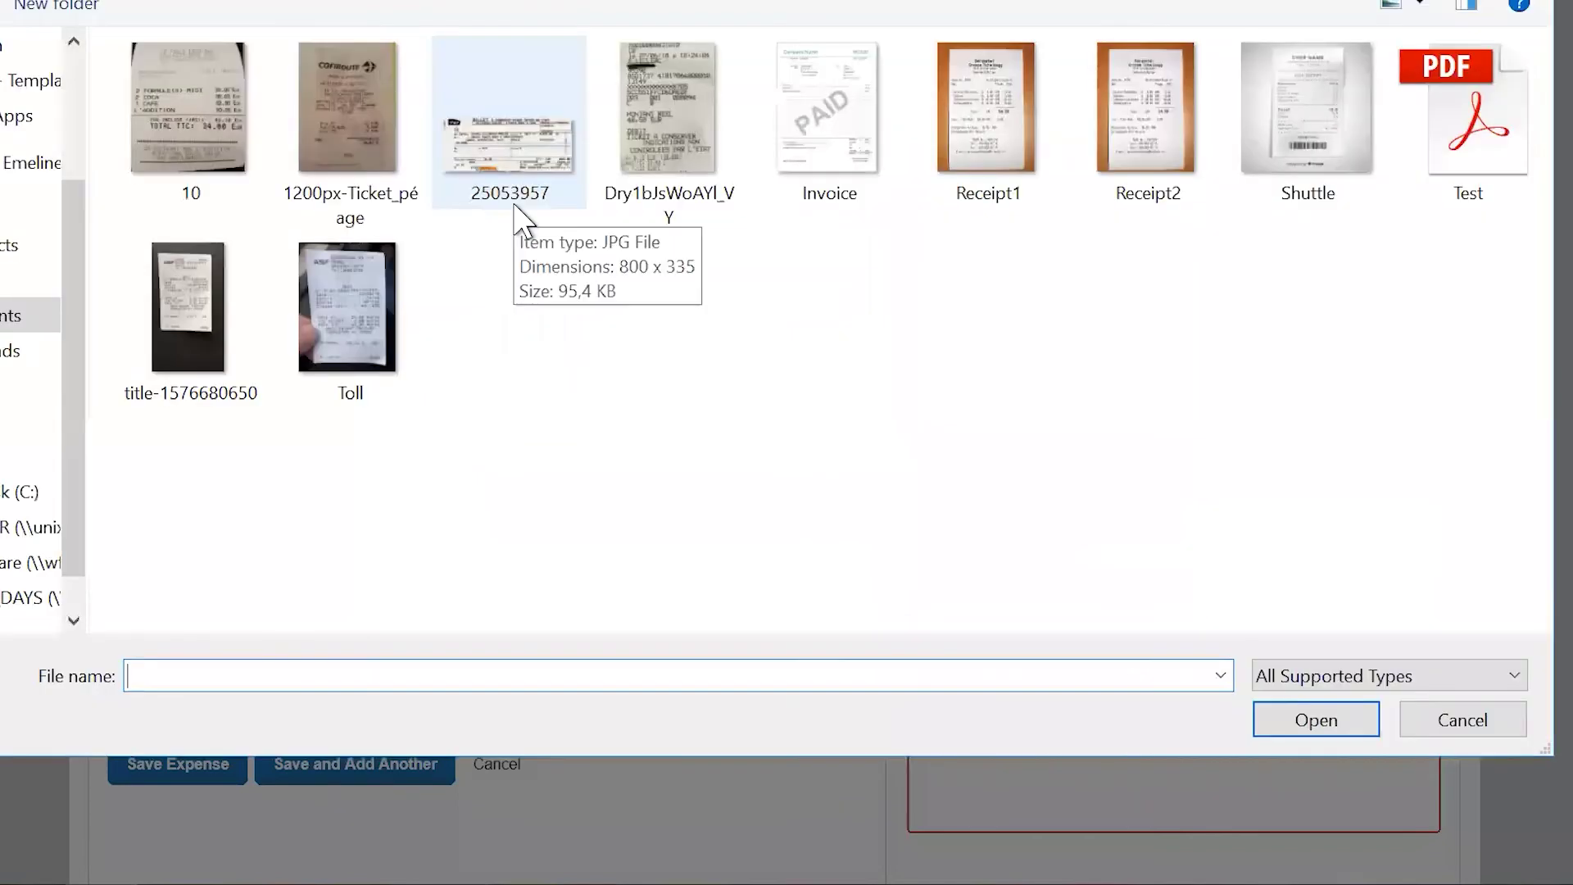
{"action": "left_click", "coordinate": [377, 322]}
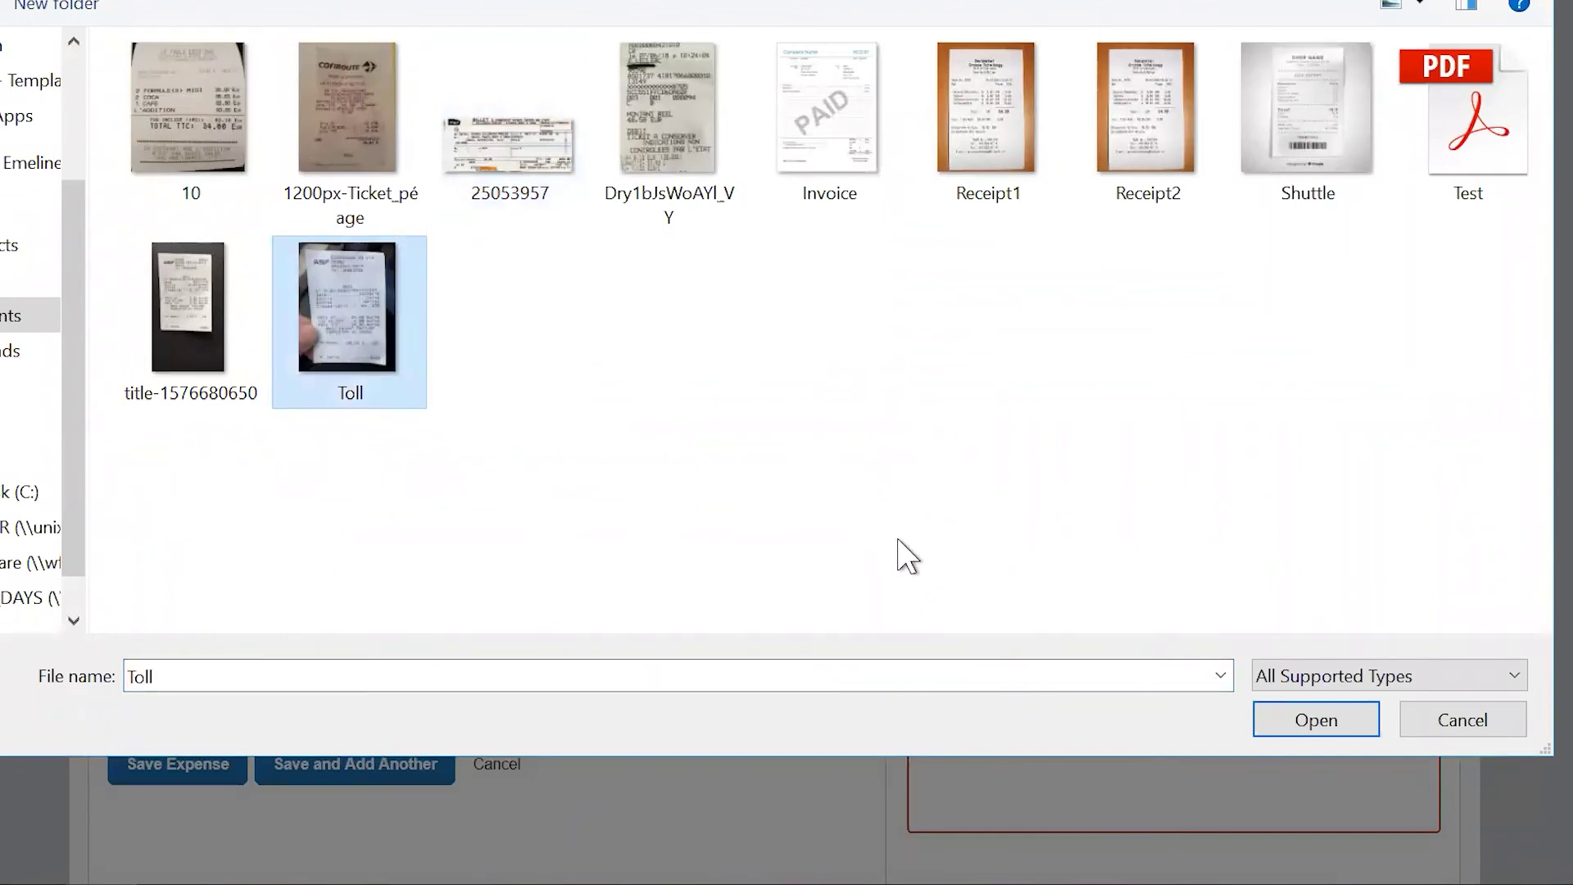
{"action": "left_click", "coordinate": [1310, 721]}
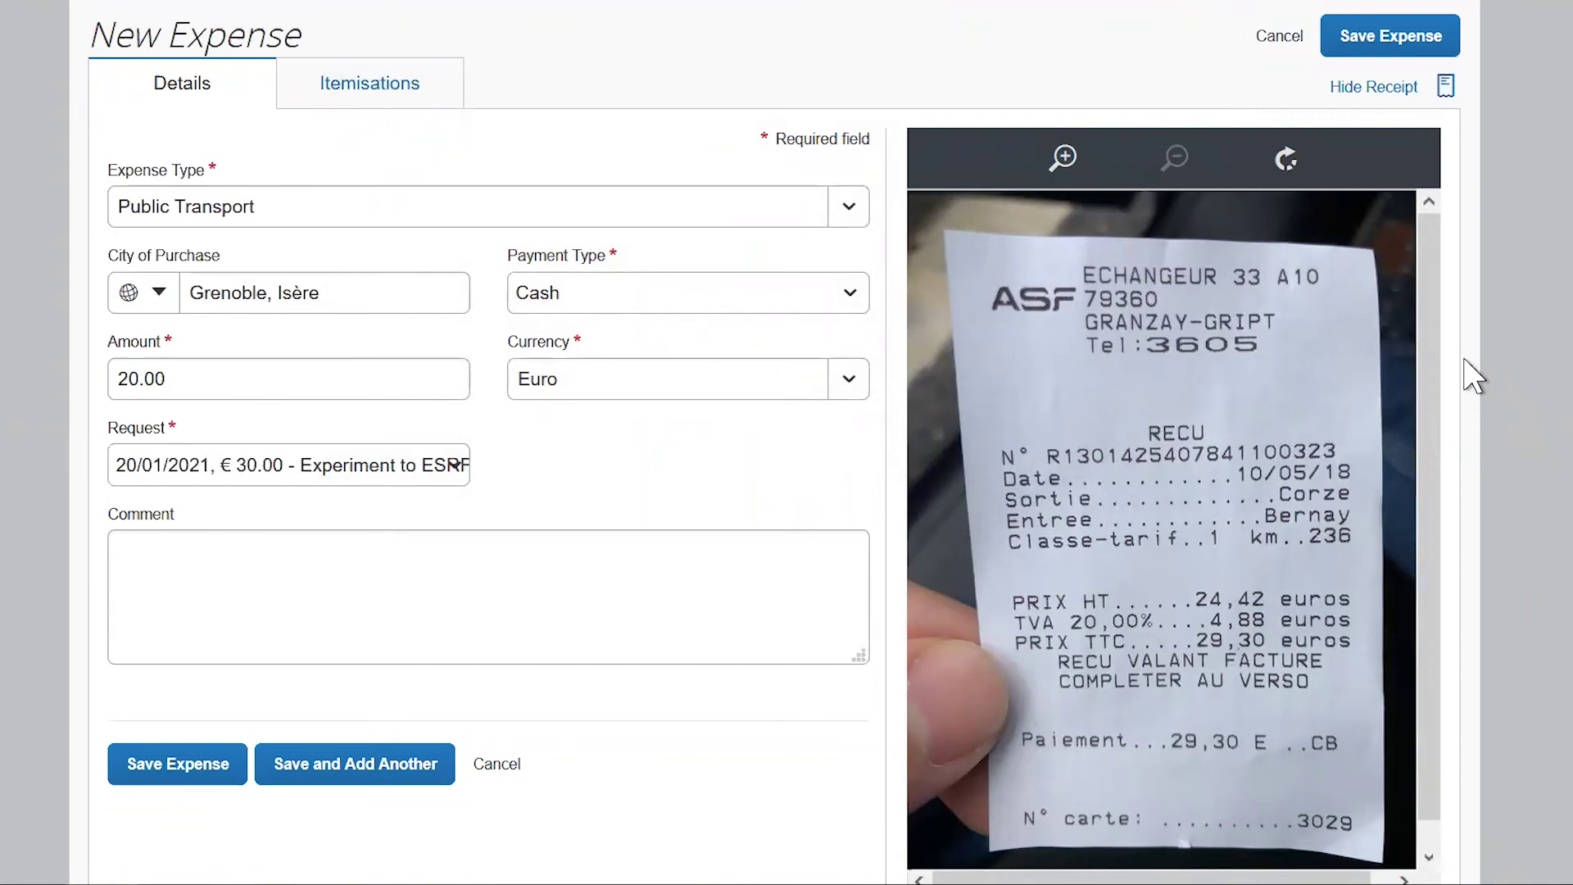
{"action": "left_click", "coordinate": [229, 774]}
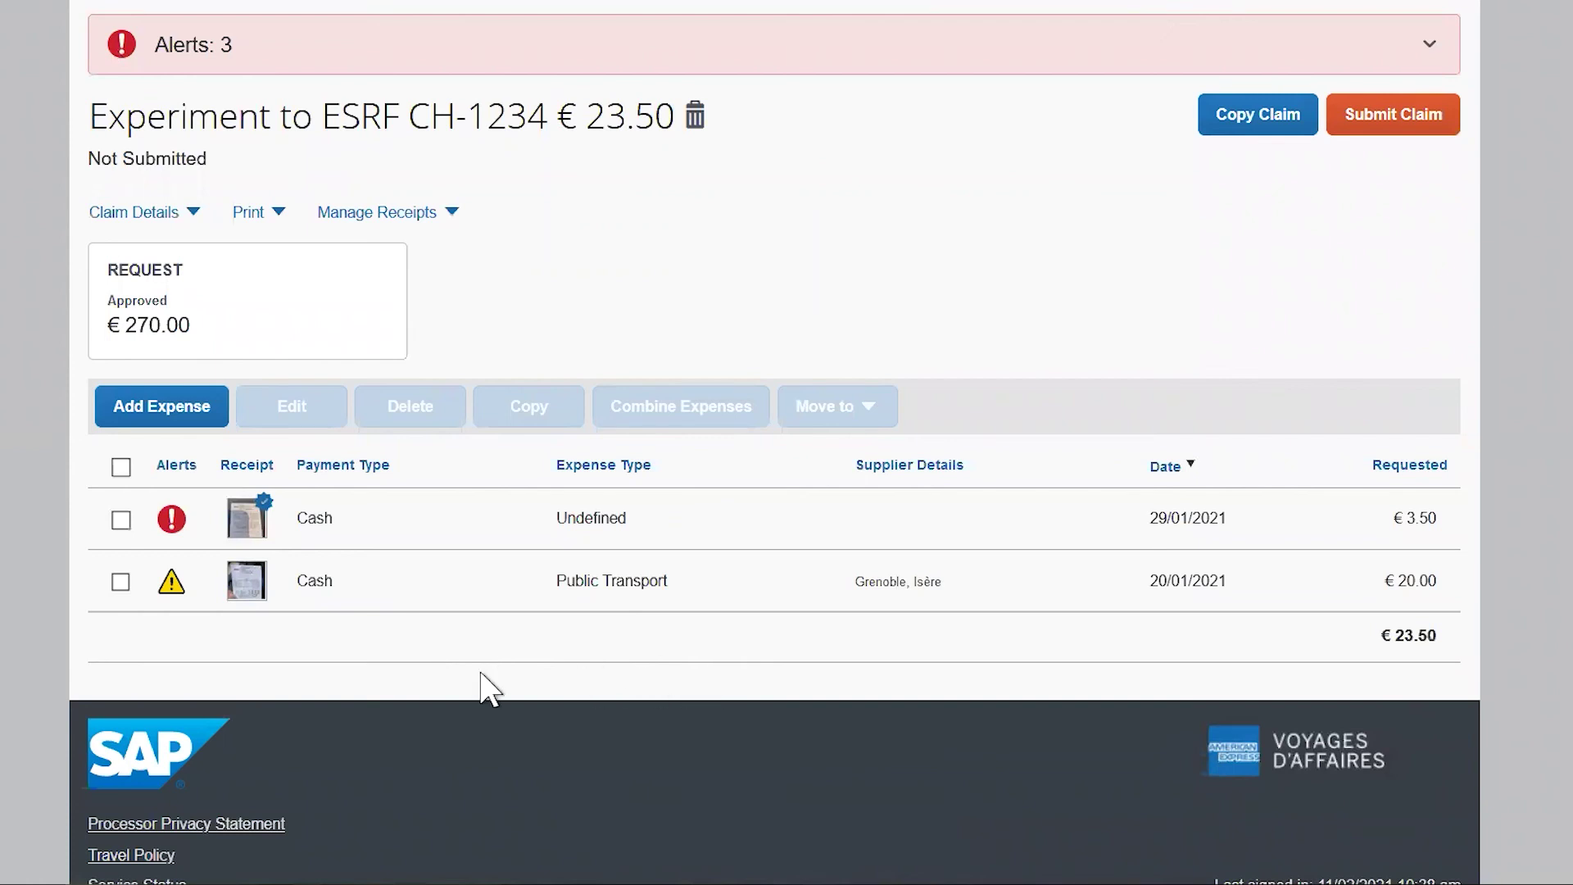
Step: Check the Public Transport expense's alert, then expand the claim's full Alerts list
{"action": "left_click", "coordinate": [173, 585]}
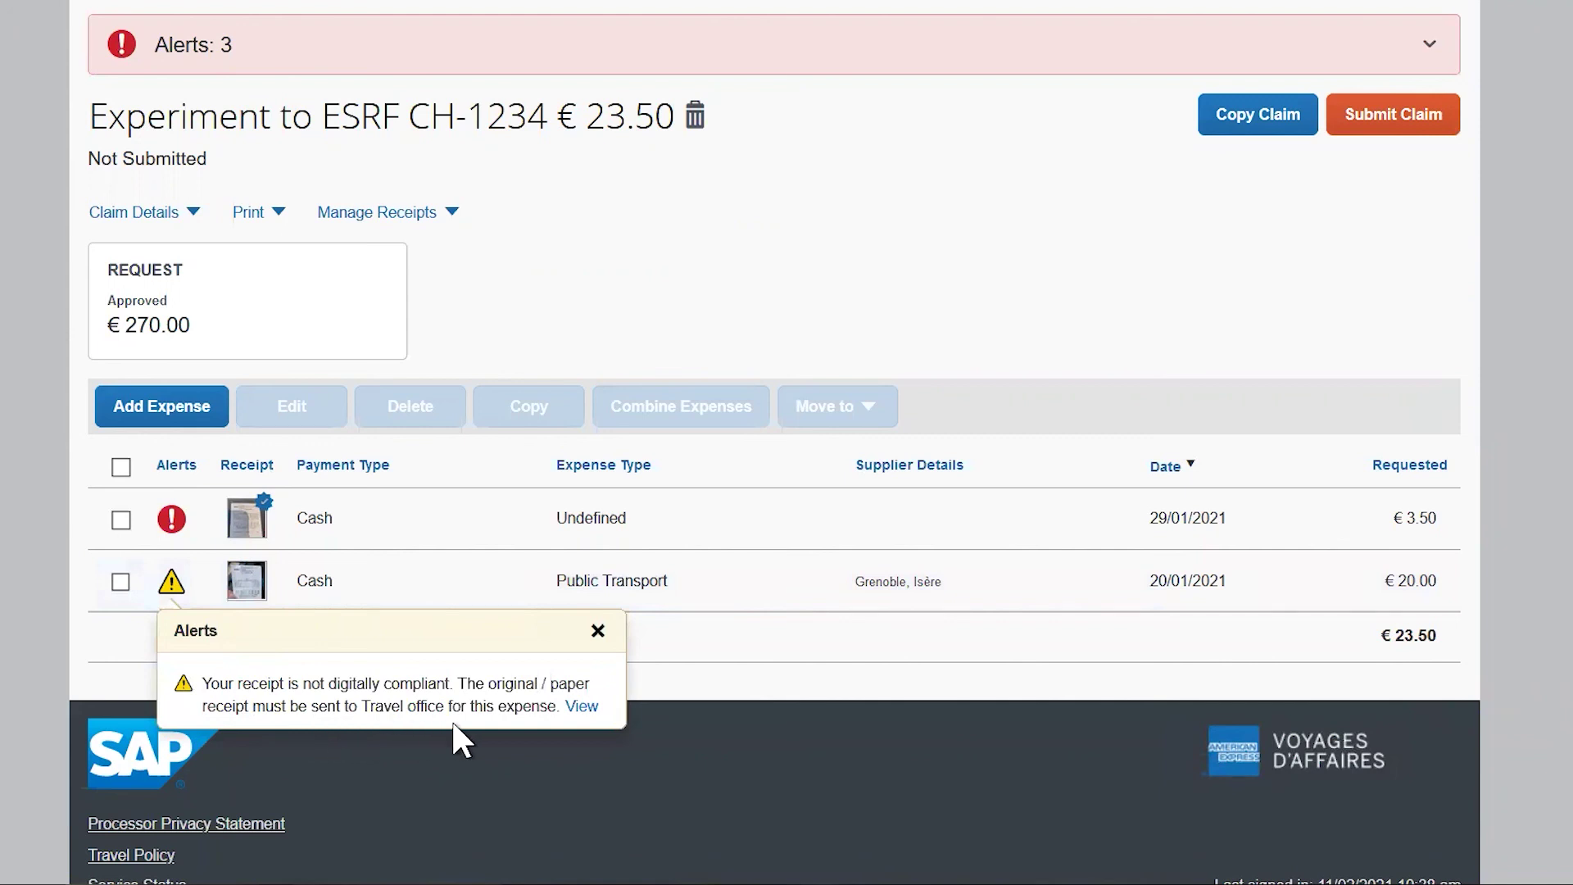
{"action": "left_click", "coordinate": [599, 630]}
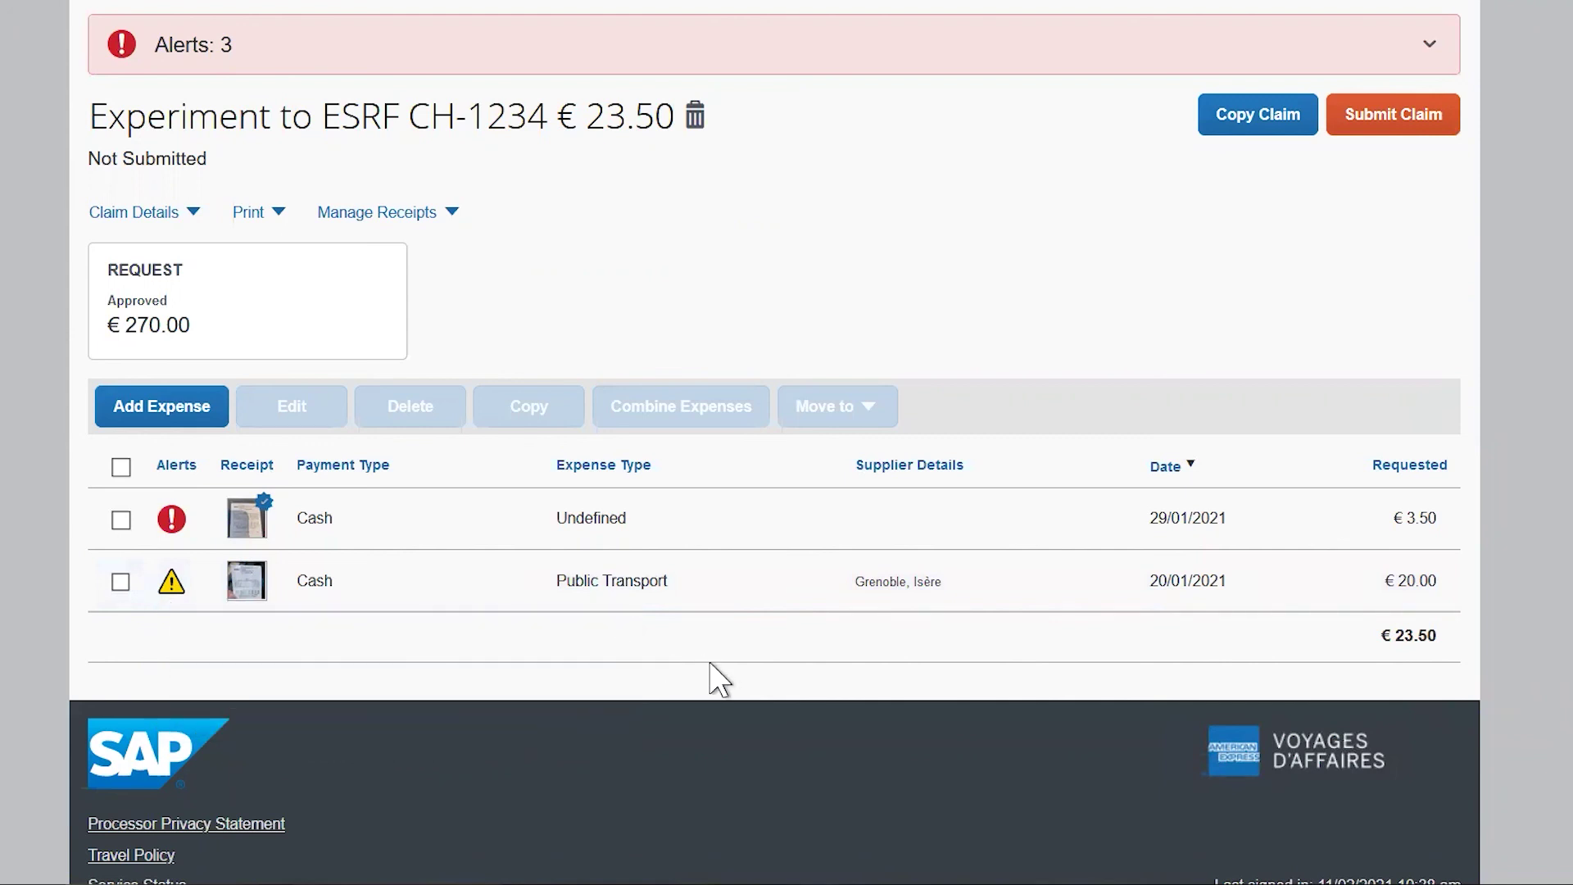
{"action": "scroll", "coordinate": [1412, 648], "scroll_direction": "up", "scroll_amount": 1}
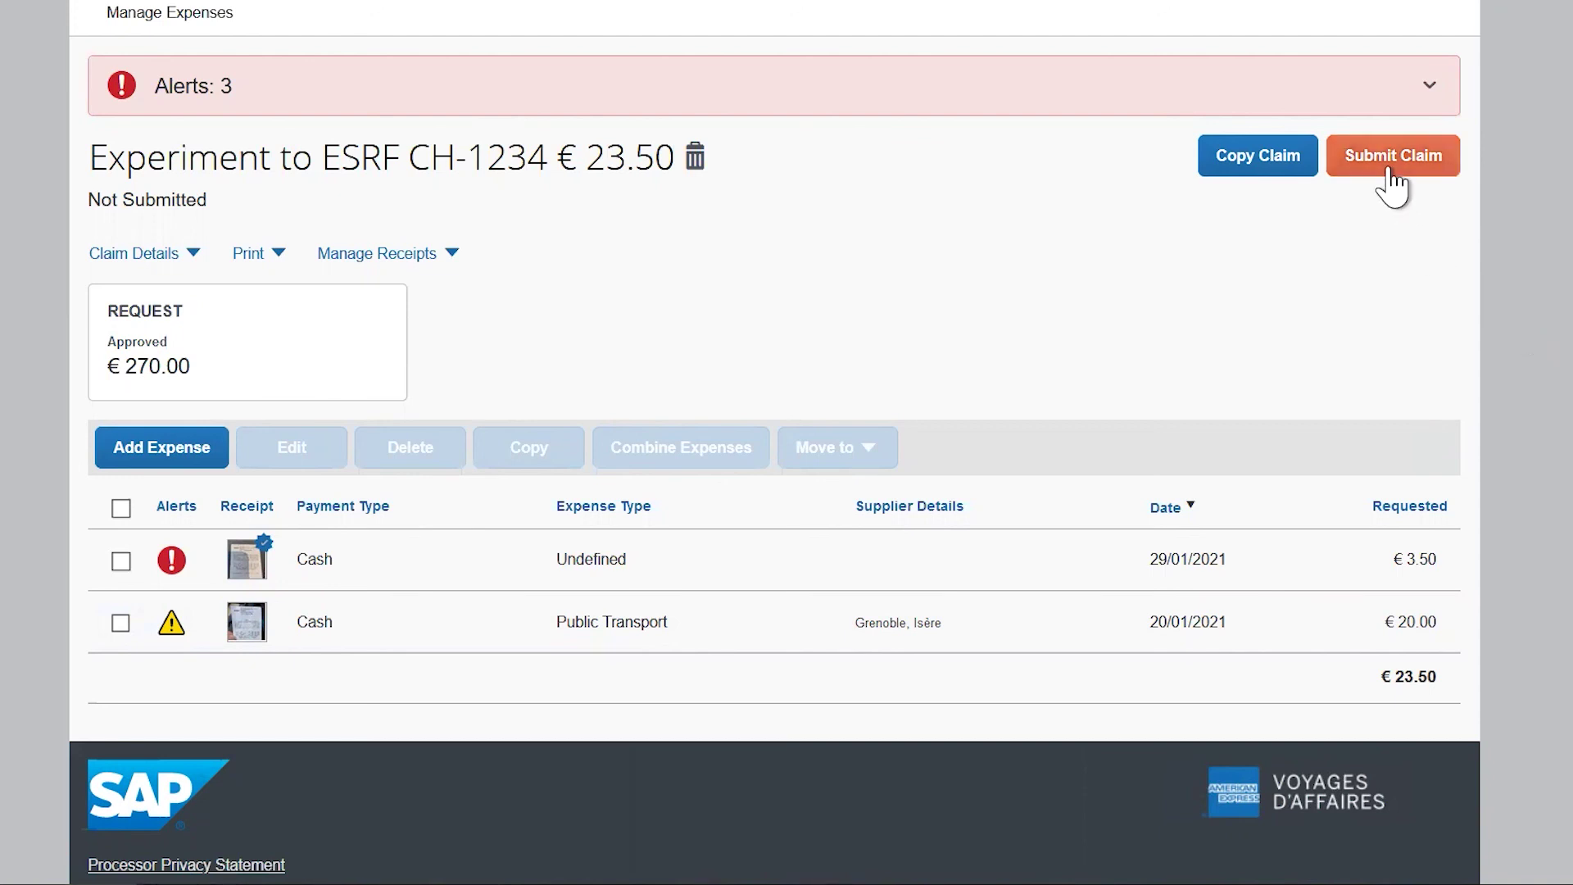
{"action": "left_click", "coordinate": [1428, 90]}
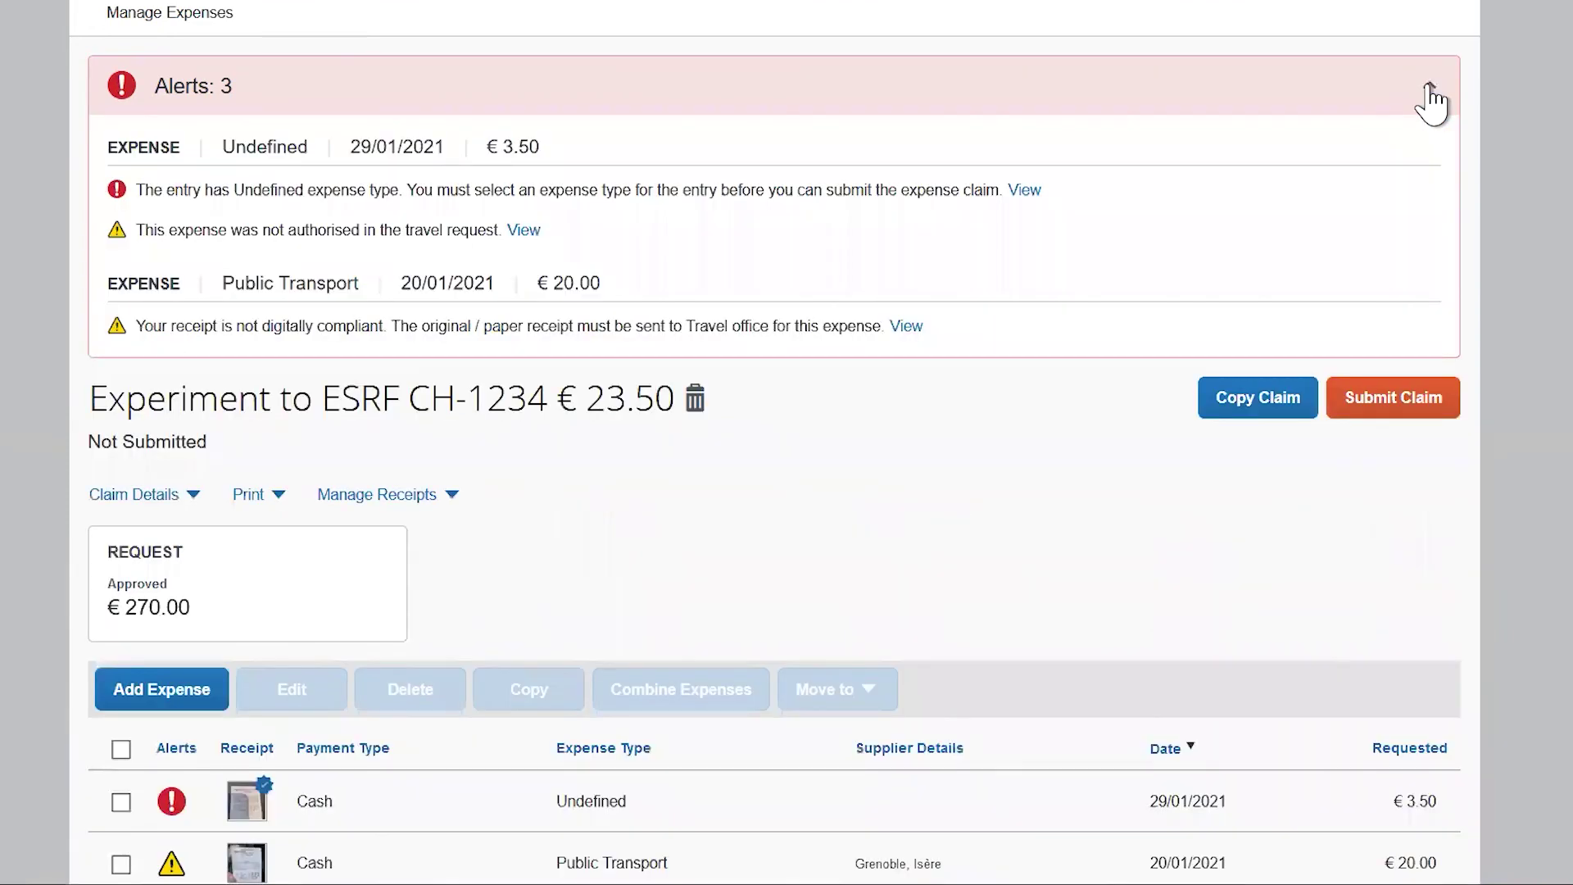